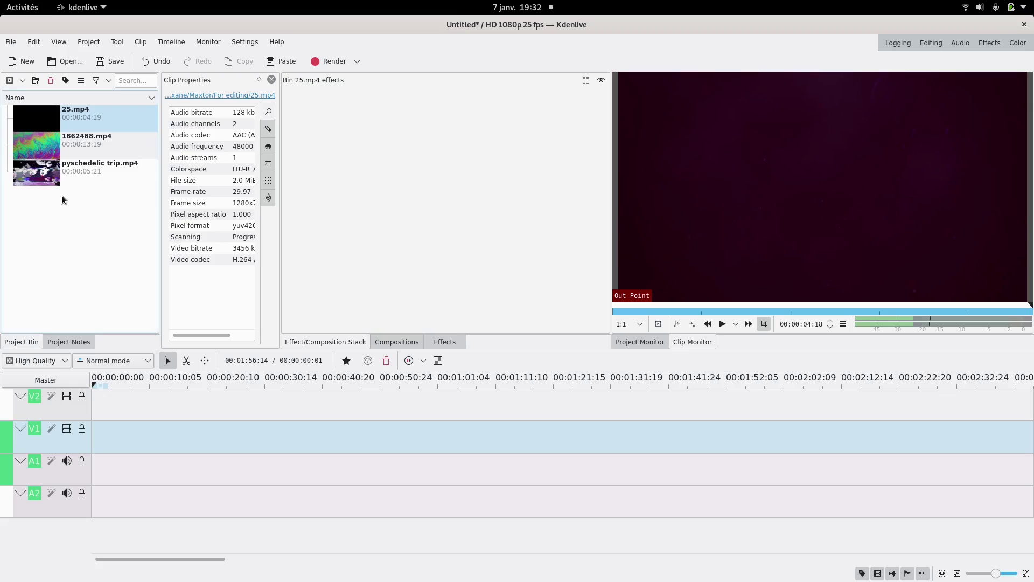
# Create a white colour clip in the project bin with the default name.
pyautogui.click(82, 46)
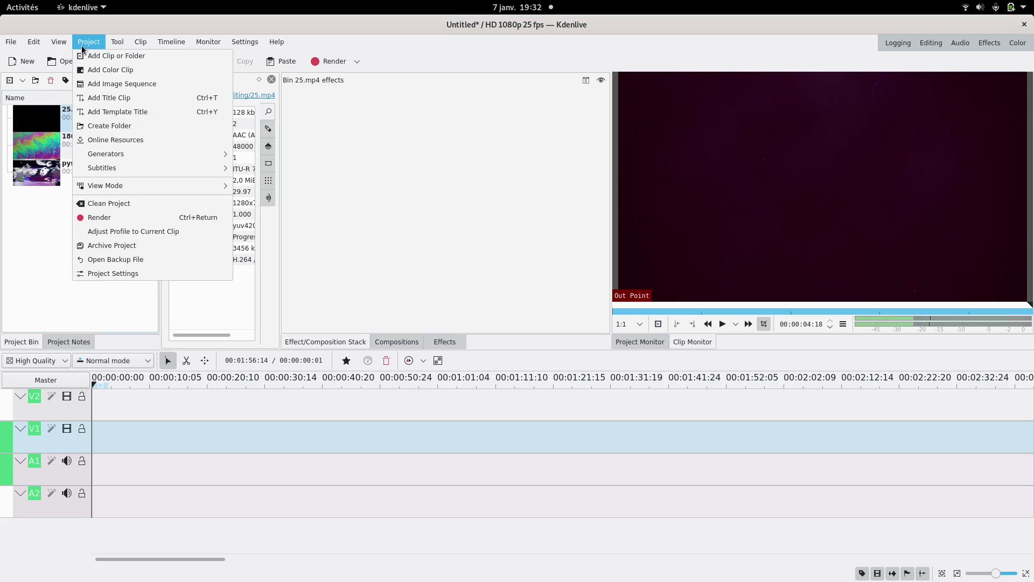
pyautogui.click(92, 70)
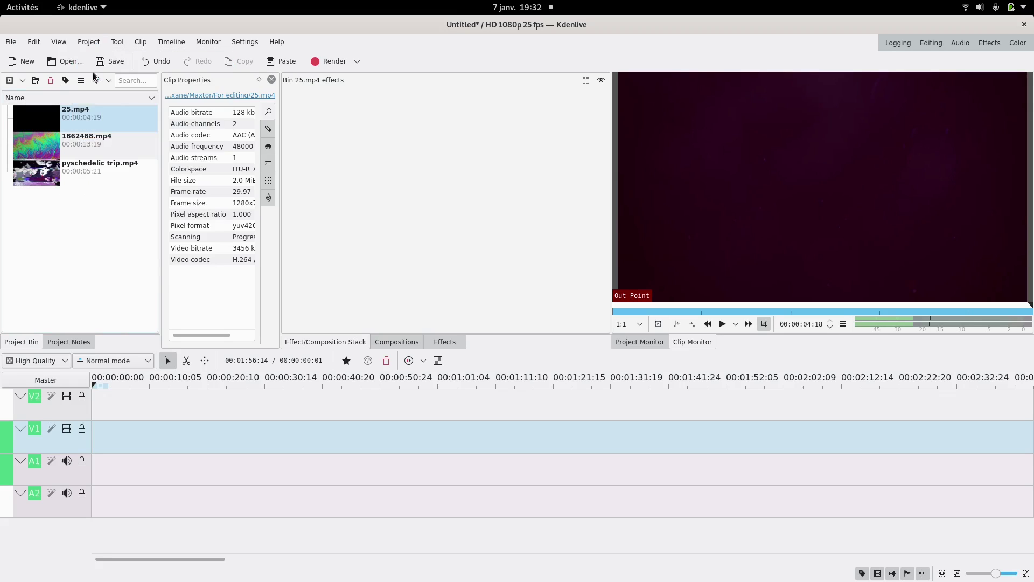
pyautogui.click(532, 303)
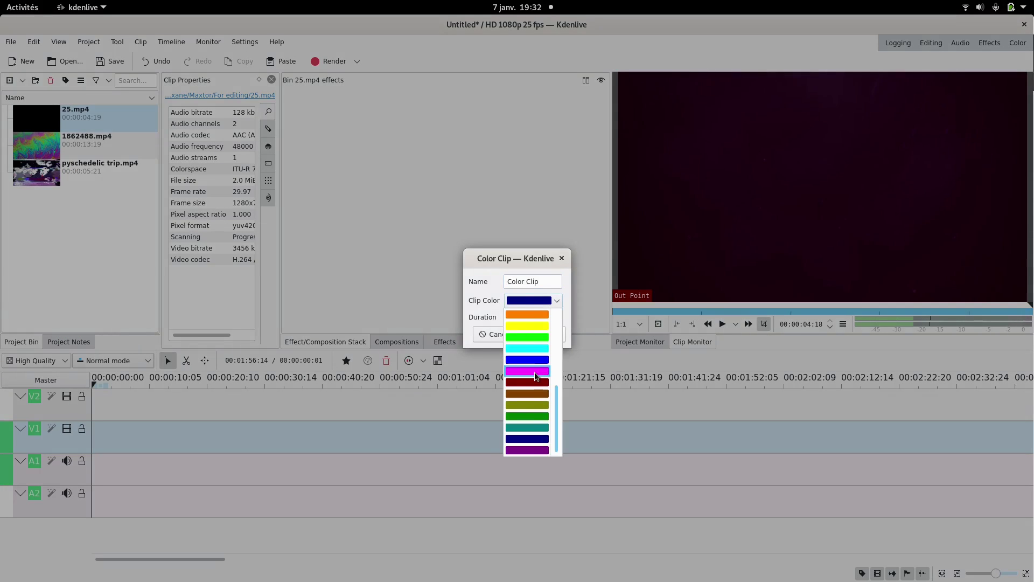
pyautogui.click(525, 326)
pyautogui.click(543, 335)
# Place the colour clip at the start of track V1 and extend it to about 12 seconds.
pyautogui.moveTo(34, 171); pyautogui.dragTo(82, 444)
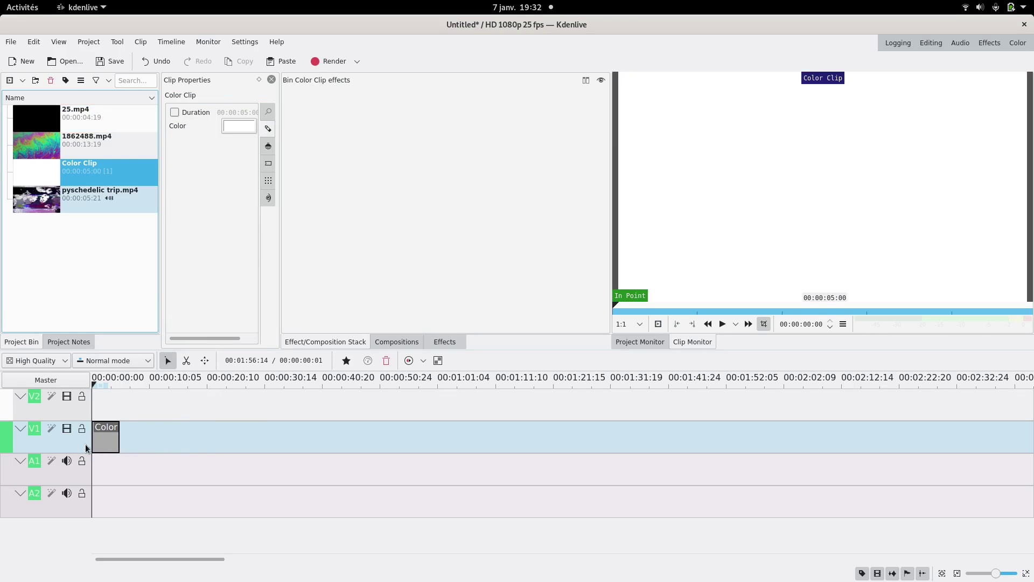
pyautogui.scroll(3, 99, 468)
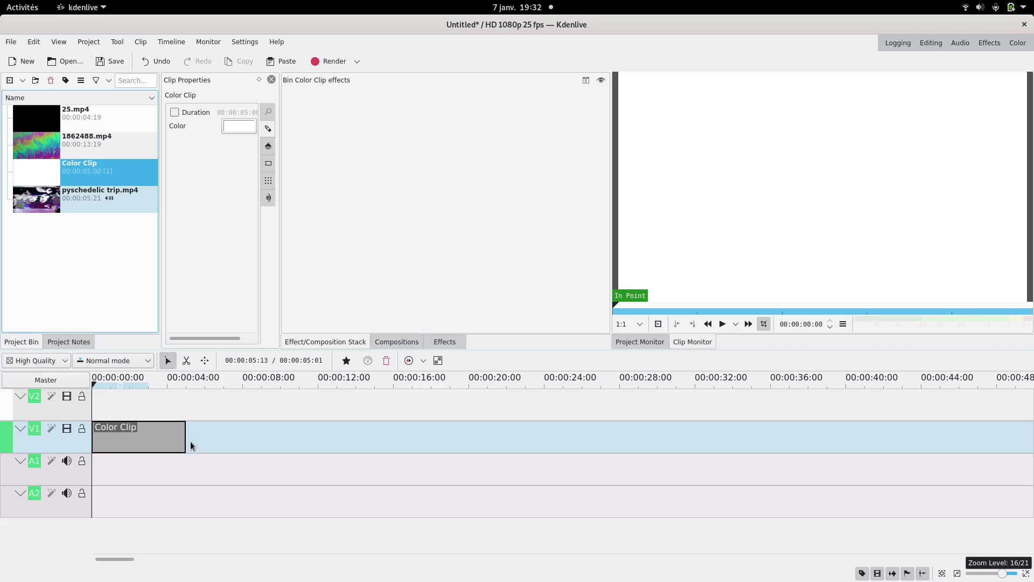
pyautogui.moveTo(183, 434); pyautogui.dragTo(322, 434)
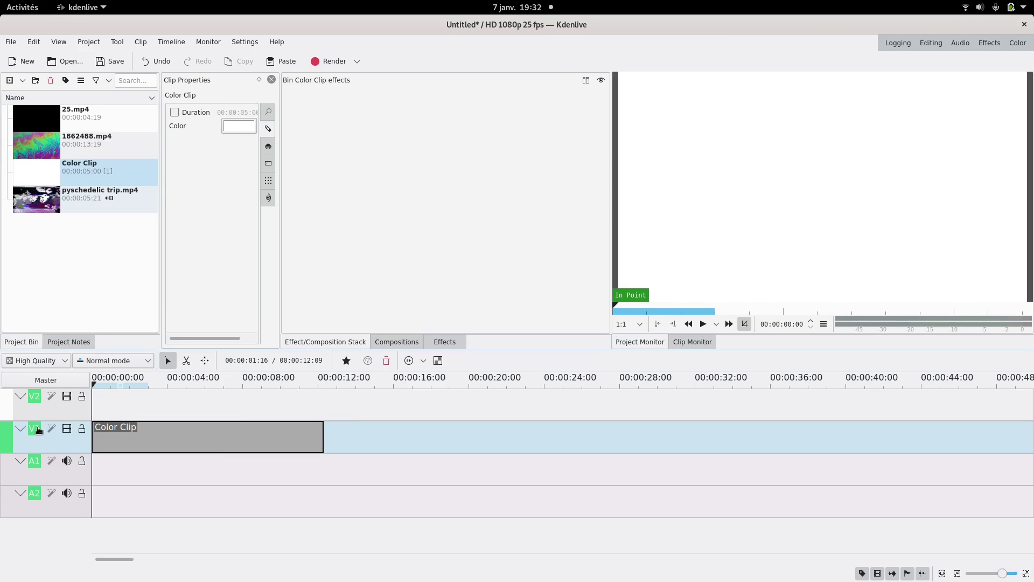
# Add three video tracks, V3, V4 and V5, above track V2.
pyautogui.rightClick(60, 405)
pyautogui.click(78, 412)
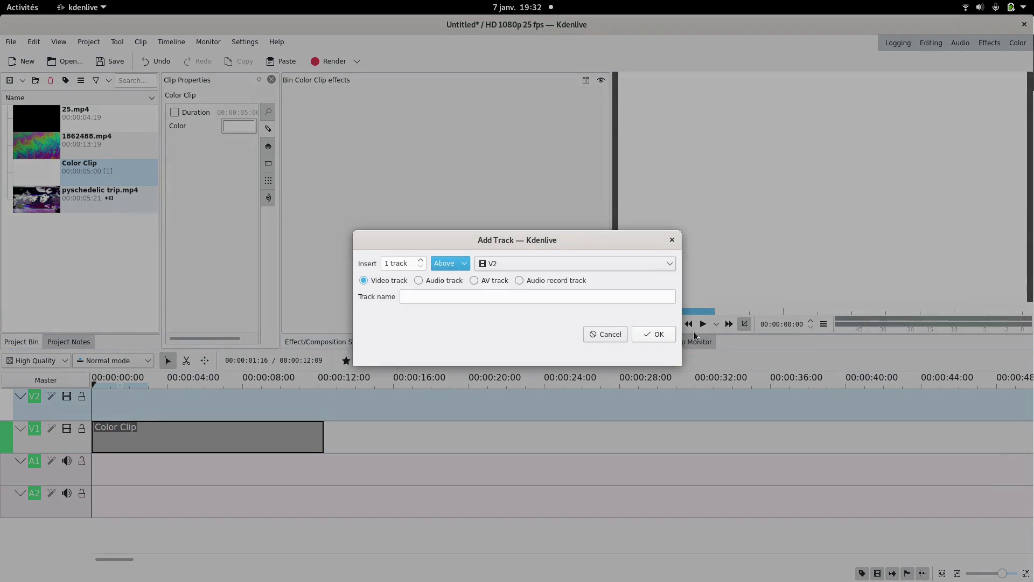
pyautogui.click(660, 336)
pyautogui.rightClick(67, 406)
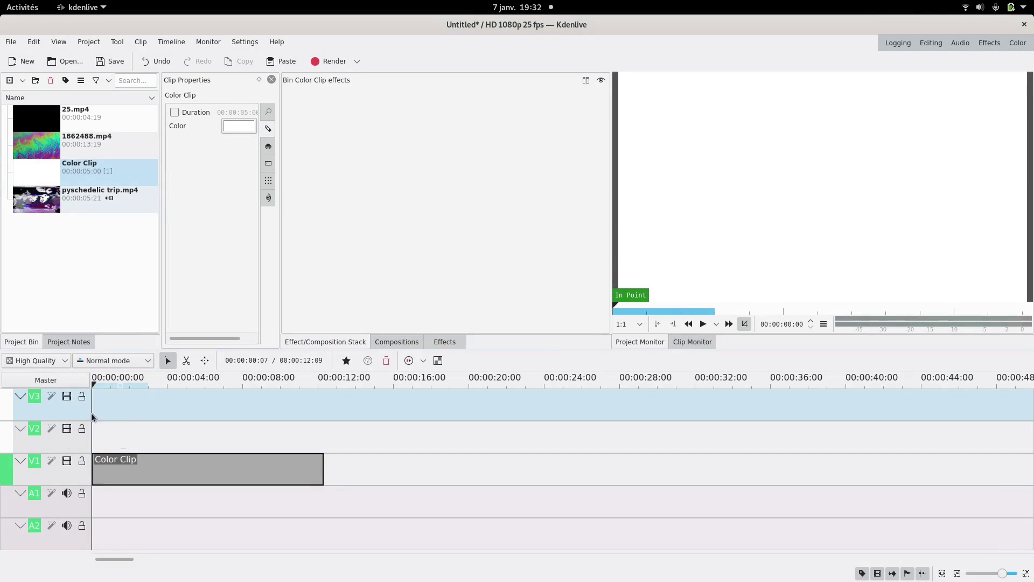
pyautogui.click(87, 412)
pyautogui.click(660, 335)
pyautogui.rightClick(65, 408)
pyautogui.click(86, 414)
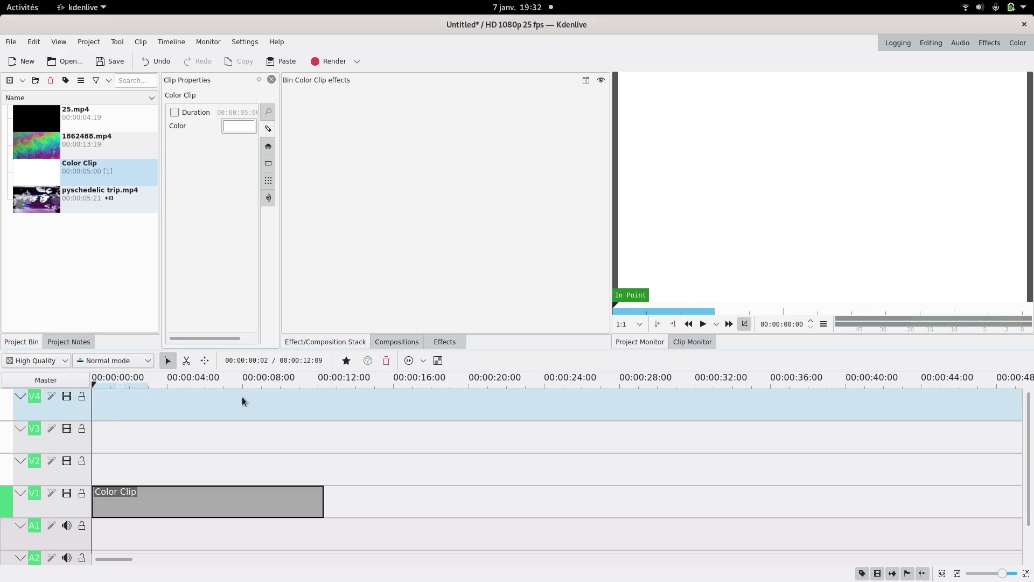
pyautogui.press('Return')
# Place a second copy of the white colour clip at the start of track V2.
pyautogui.moveTo(29, 170); pyautogui.dragTo(238, 501)
pyautogui.scroll(1, 153, 471)
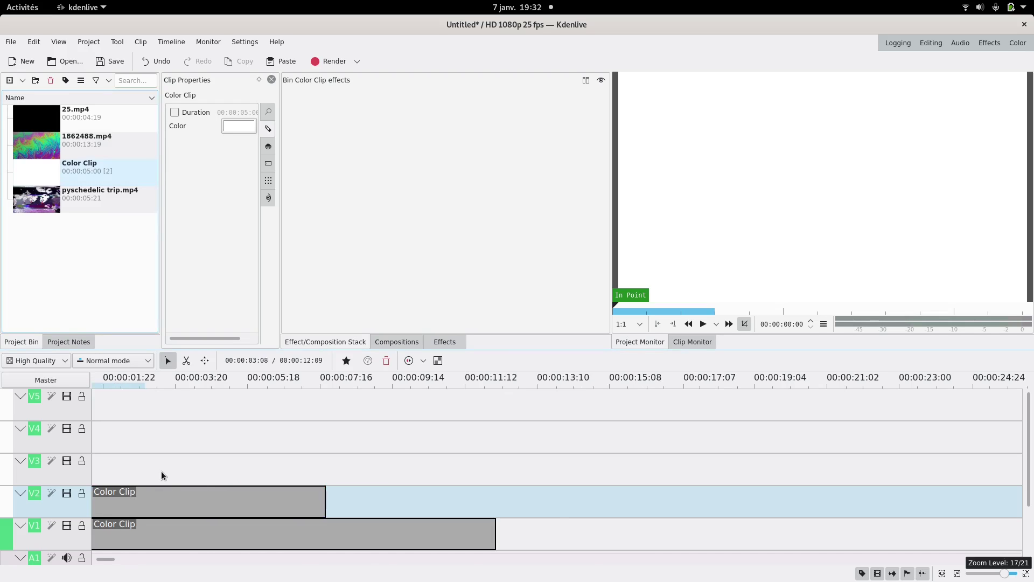
pyautogui.hscroll(-2, 157, 469)
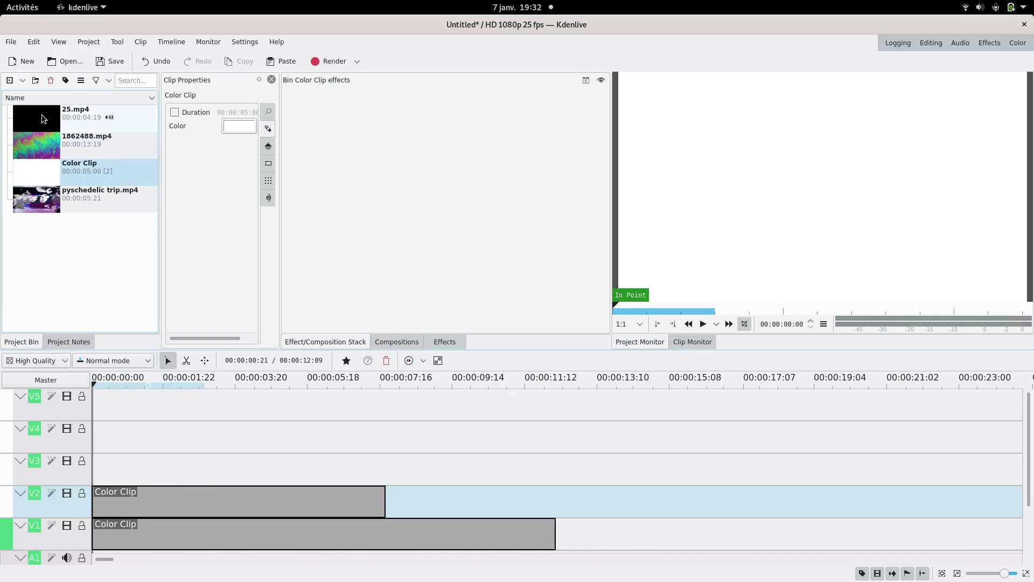
# Place 25.mp4 at the start of track V3 and trim the V2 colour clip to end with it.
pyautogui.moveTo(39, 124); pyautogui.dragTo(110, 468)
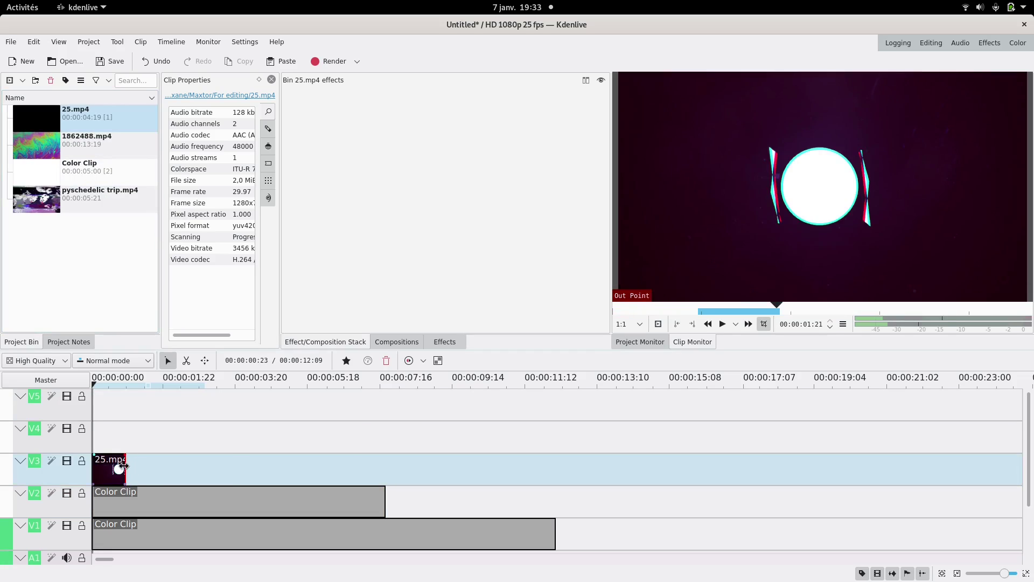
pyautogui.moveTo(248, 468)
pyautogui.mouseDown()
pyautogui.moveTo(398, 469)
pyautogui.moveTo(249, 467)
pyautogui.mouseUp()
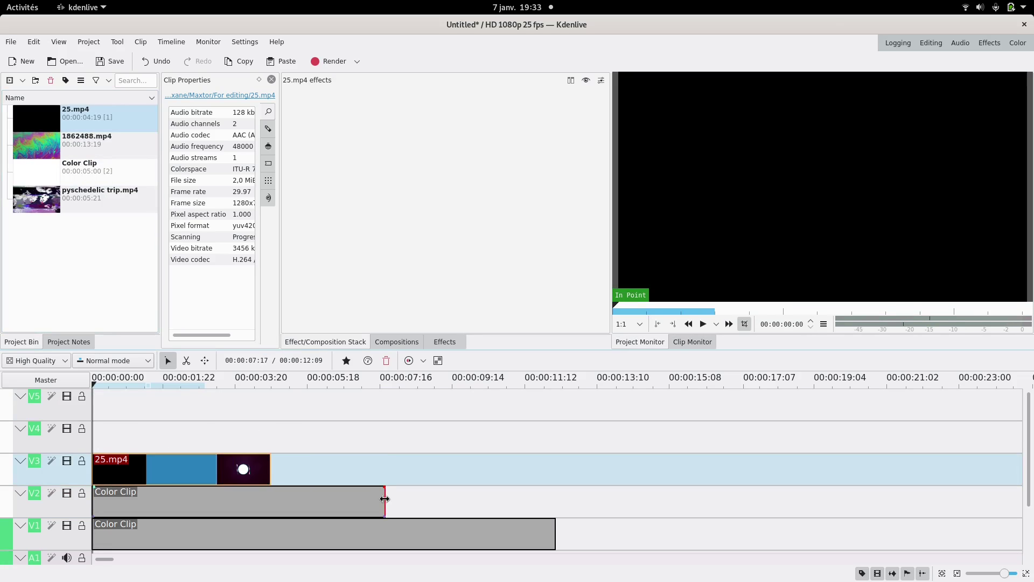
pyautogui.moveTo(386, 501); pyautogui.dragTo(270, 501)
# Add 1862488.mp4 on track V4 and pyschedelic trip.mp4 on V5, with these clips and 25.mp4 all trimmed to 00:03:20.
pyautogui.moveTo(260, 461); pyautogui.dragTo(234, 463)
pyautogui.moveTo(36, 146); pyautogui.dragTo(161, 436)
pyautogui.moveTo(37, 200); pyautogui.dragTo(235, 400)
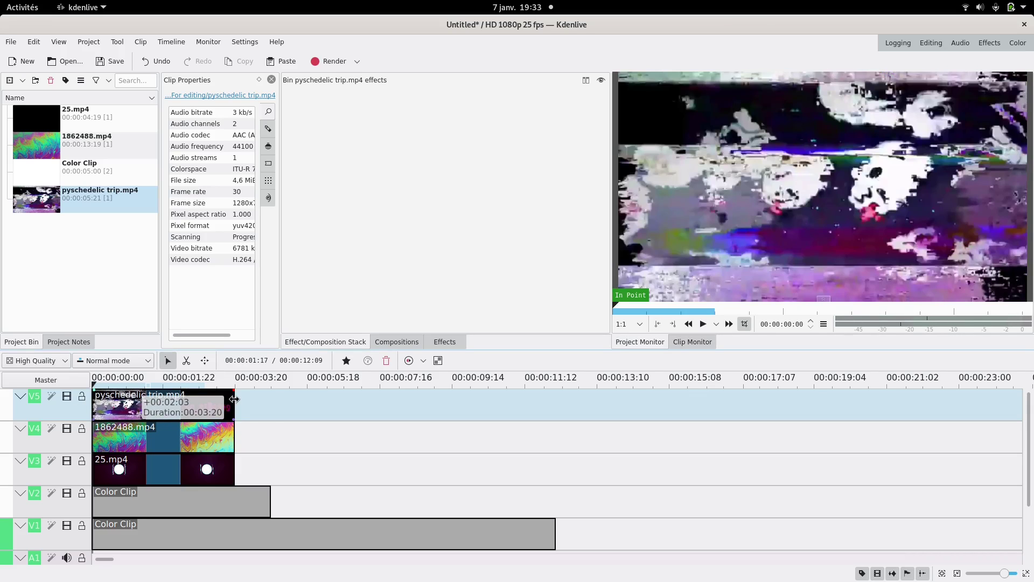
# Add a Composite and transform composition to 25.mp4 on track V3, with V2 as its composition track.
pyautogui.click(233, 484)
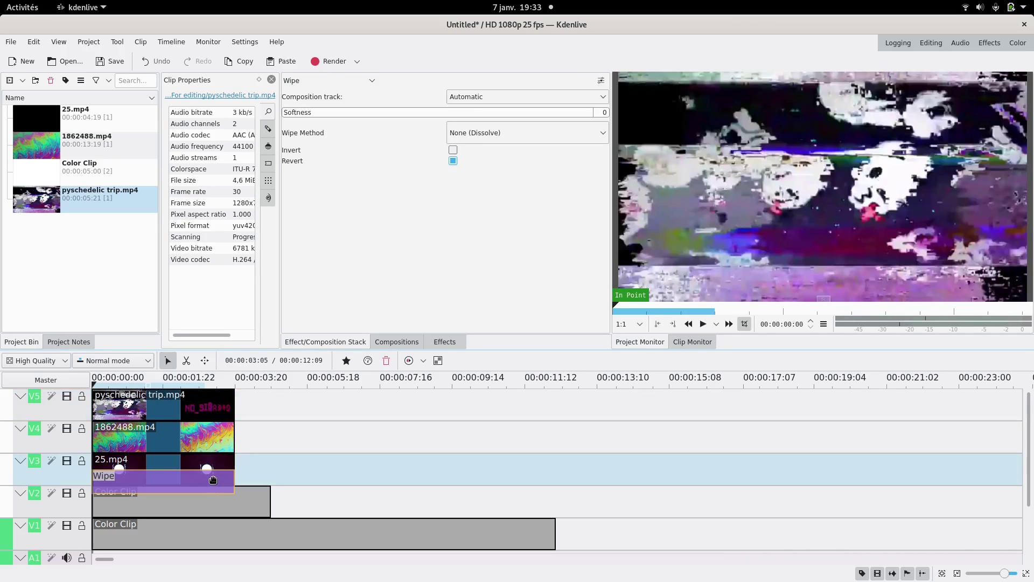
pyautogui.click(309, 81)
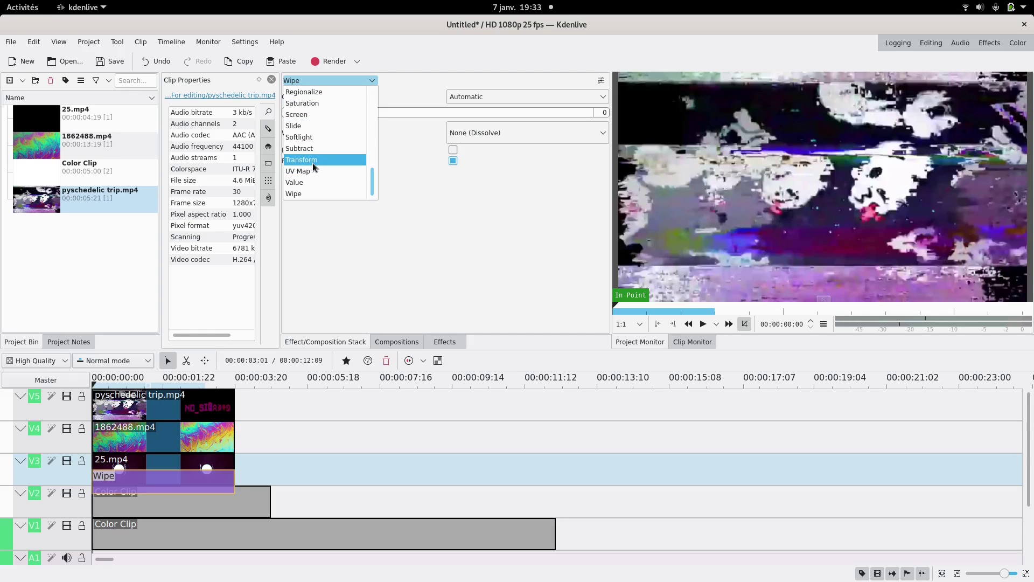
pyautogui.scroll(6, 312, 163)
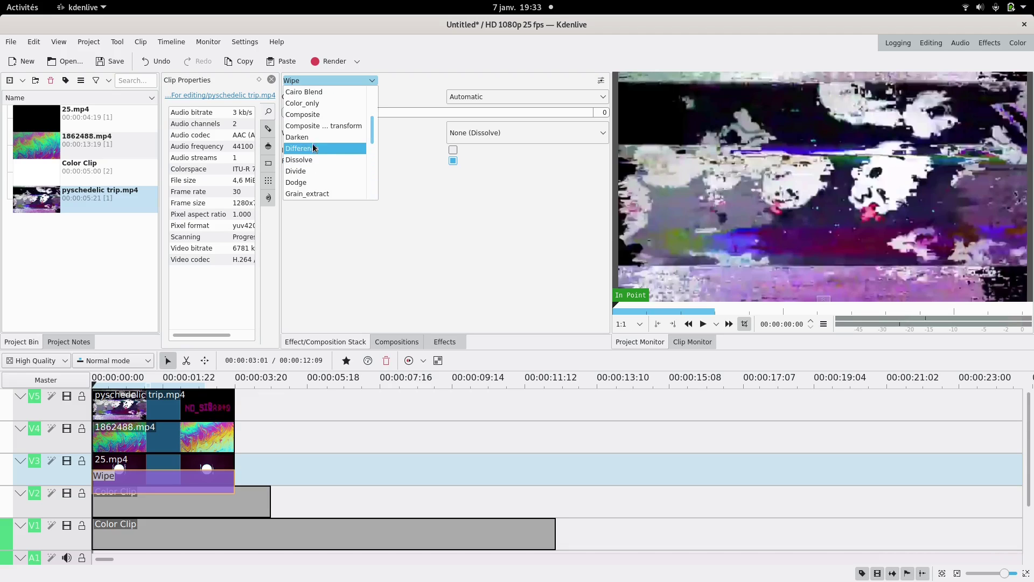
pyautogui.press('Escape')
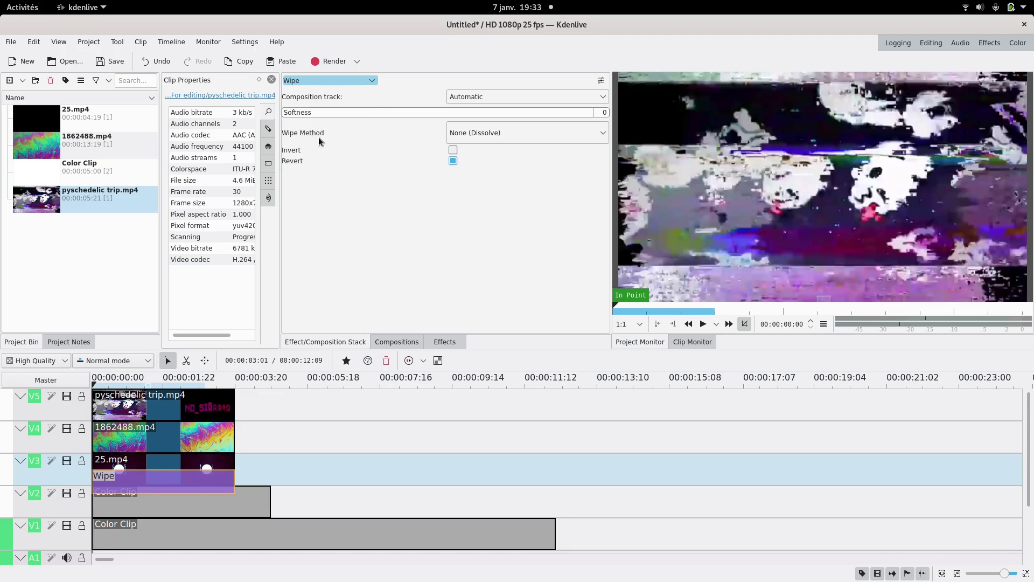
pyautogui.press('c')
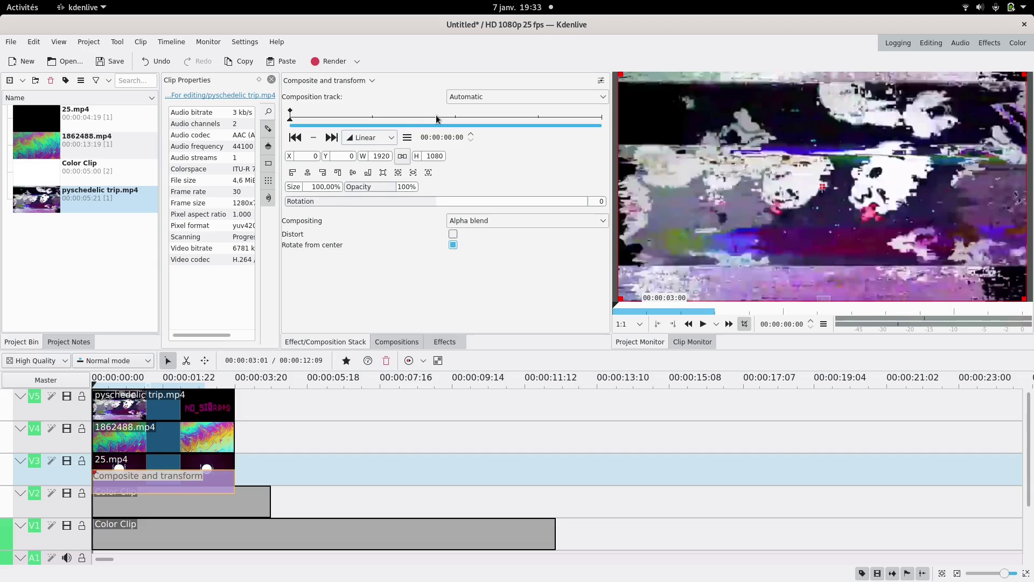
pyautogui.click(460, 100)
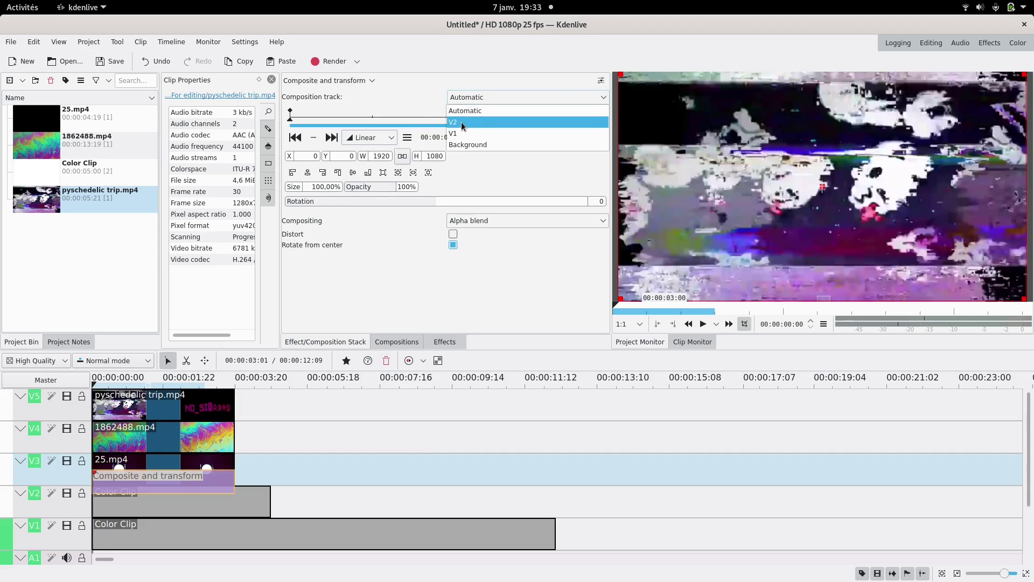
pyautogui.click(461, 122)
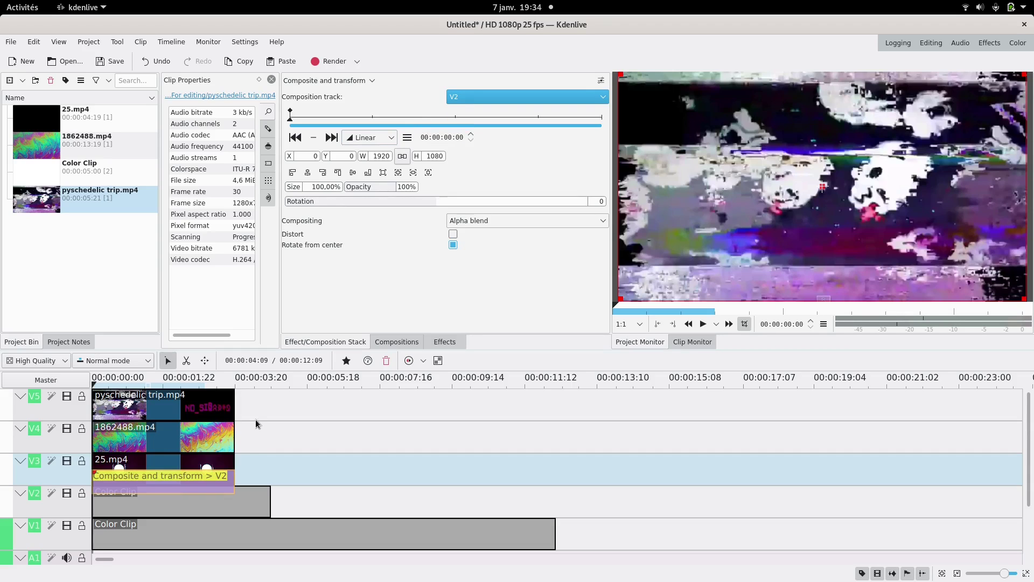
# Add a Composite and transform composition to 1862488.mp4 on track V4, with V2 as its composition track.
pyautogui.click(229, 451)
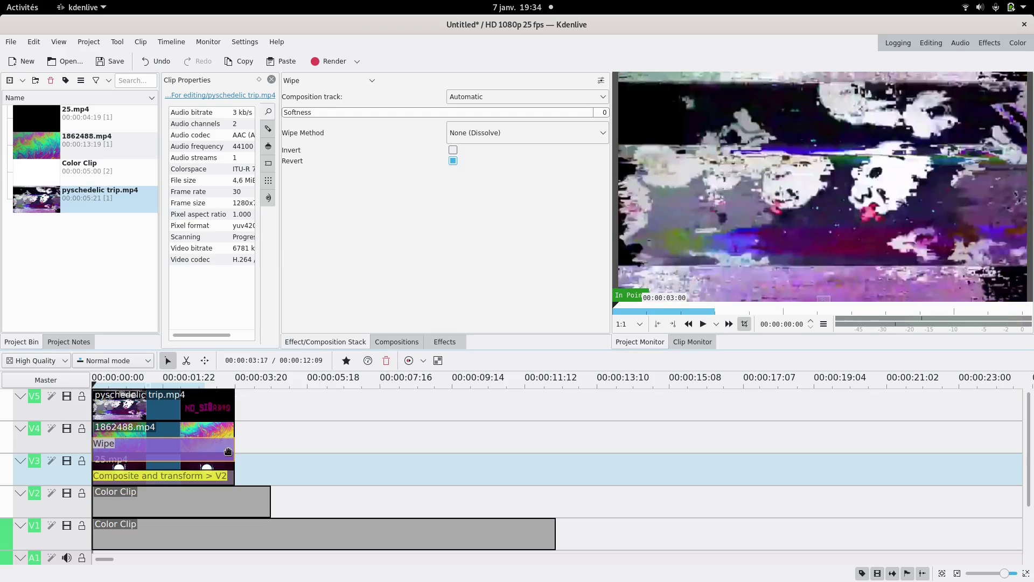
pyautogui.click(307, 81)
pyautogui.scroll(4, 320, 148)
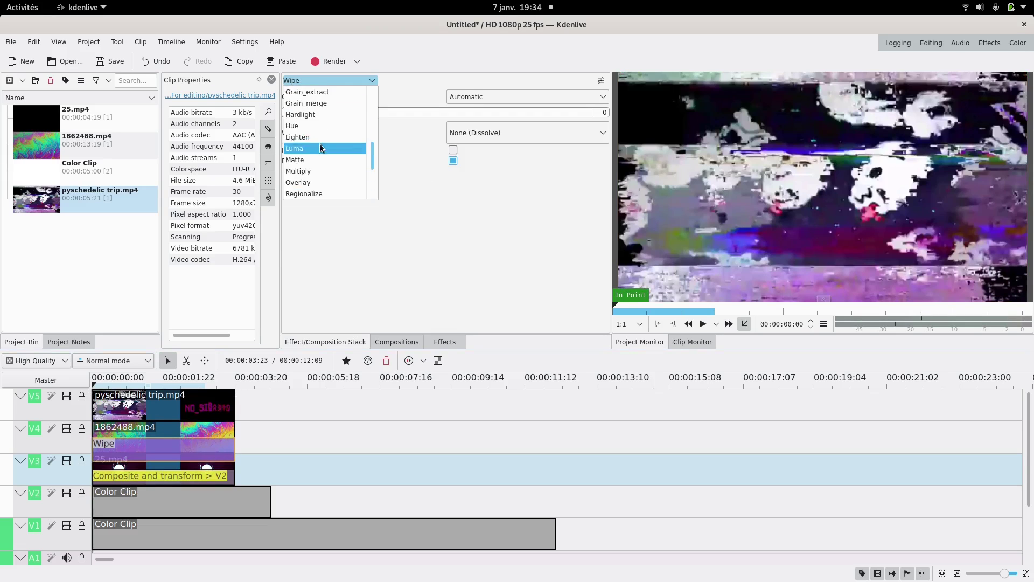
pyautogui.scroll(3, 320, 148)
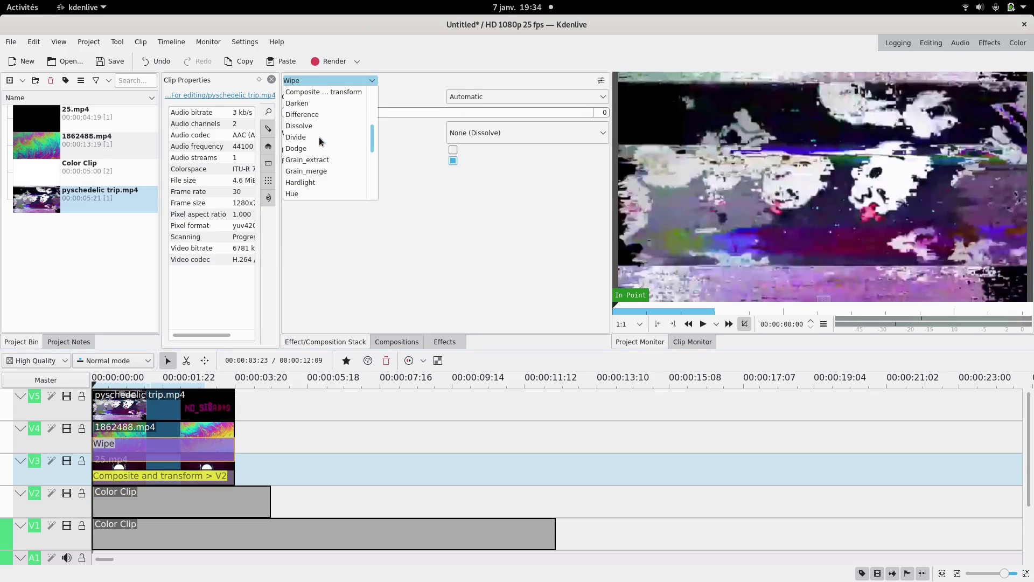
pyautogui.click(324, 92)
pyautogui.click(462, 97)
pyautogui.click(453, 133)
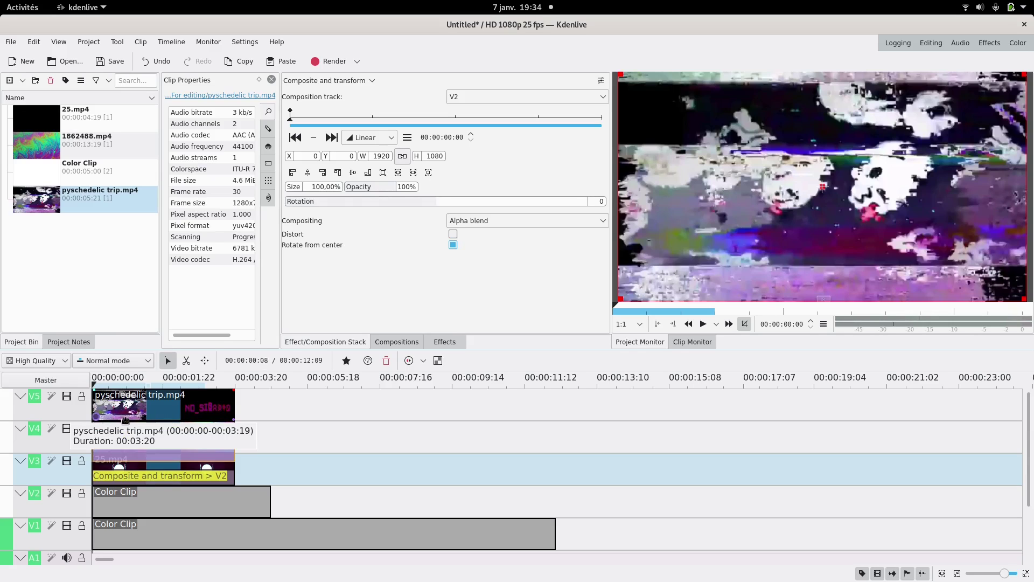
# Add a Composite and transform composition to pyschedelic trip.mp4 on track V5, with V2 as its composition track.
pyautogui.click(230, 417)
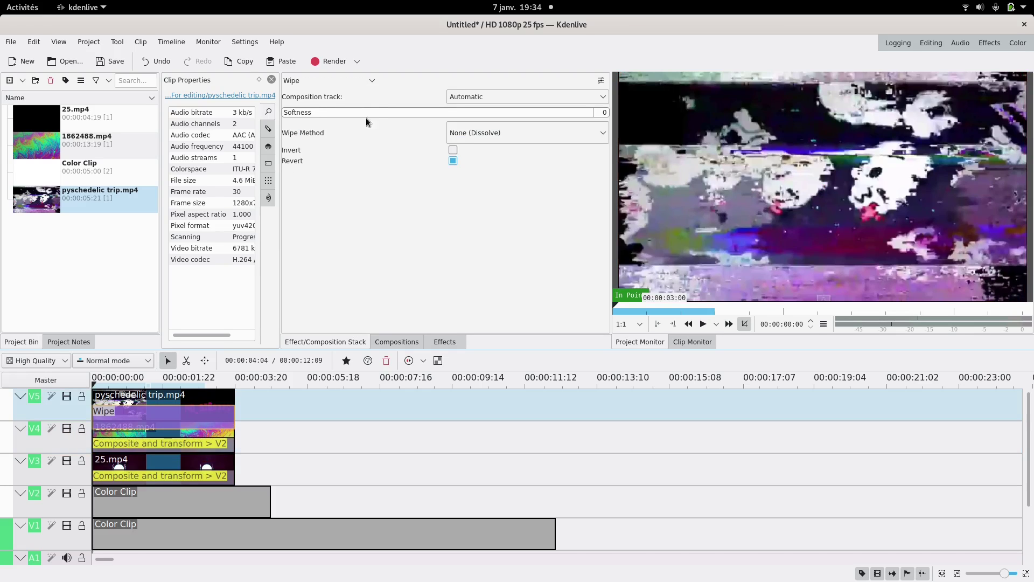
pyautogui.click(347, 80)
pyautogui.scroll(6, 339, 131)
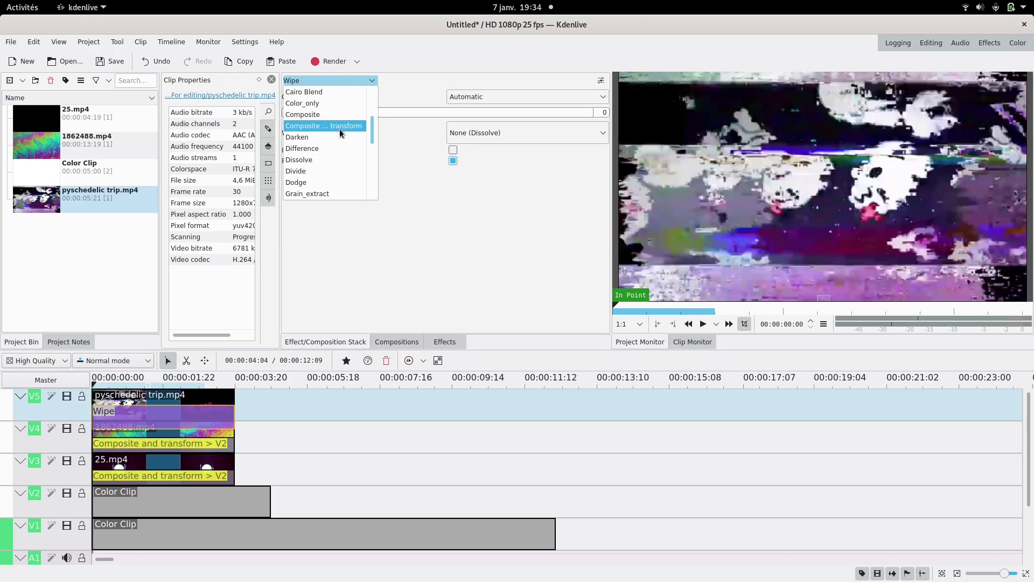
pyautogui.click(339, 130)
pyautogui.click(468, 97)
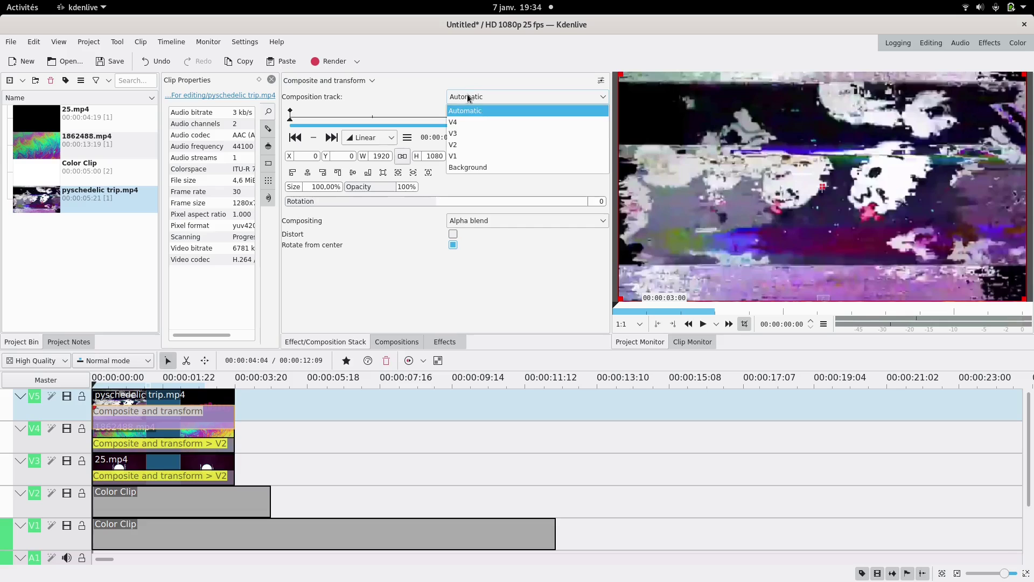
pyautogui.click(460, 144)
# Hide video tracks V5 and V4 so that only 25.mp4 on V3 shows on top.
pyautogui.moveTo(128, 382)
pyautogui.mouseDown()
pyautogui.moveTo(133, 396)
pyautogui.moveTo(114, 391)
pyautogui.mouseUp()
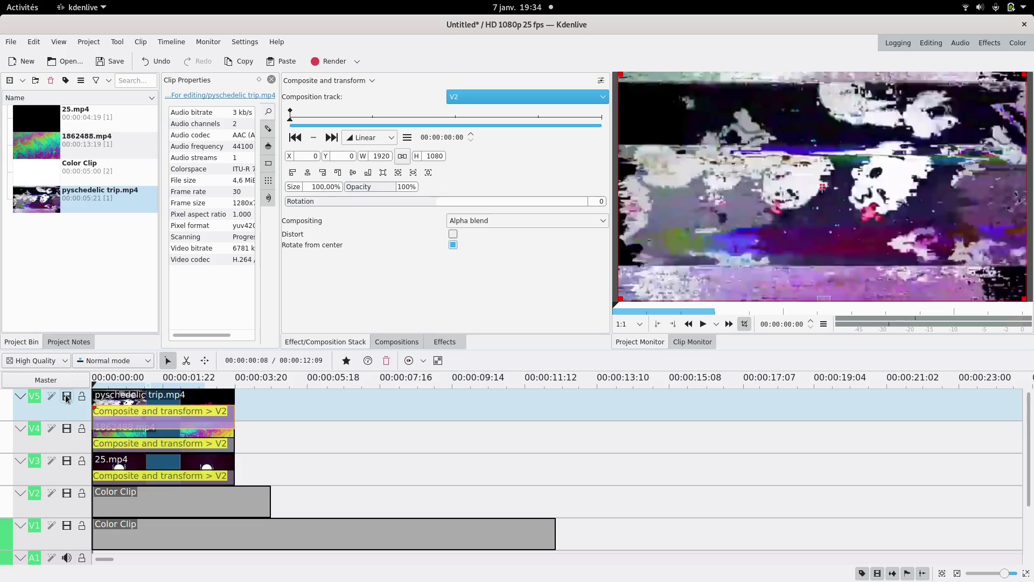
pyautogui.click(67, 396)
pyautogui.click(67, 429)
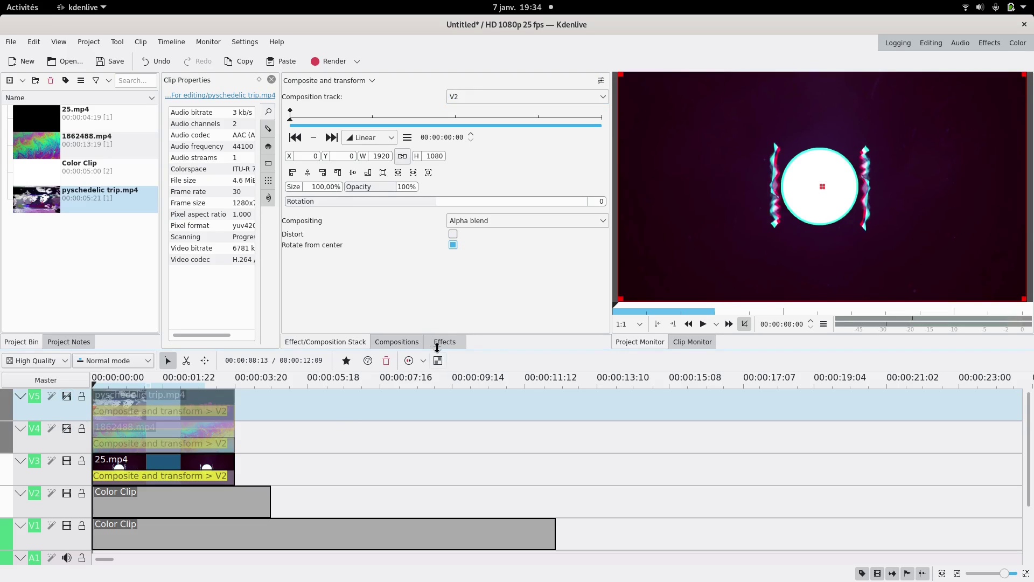
# Find the Rotoscoping effect by searching for "roto" and apply it to 25.mp4 on track V3.
pyautogui.click(175, 477)
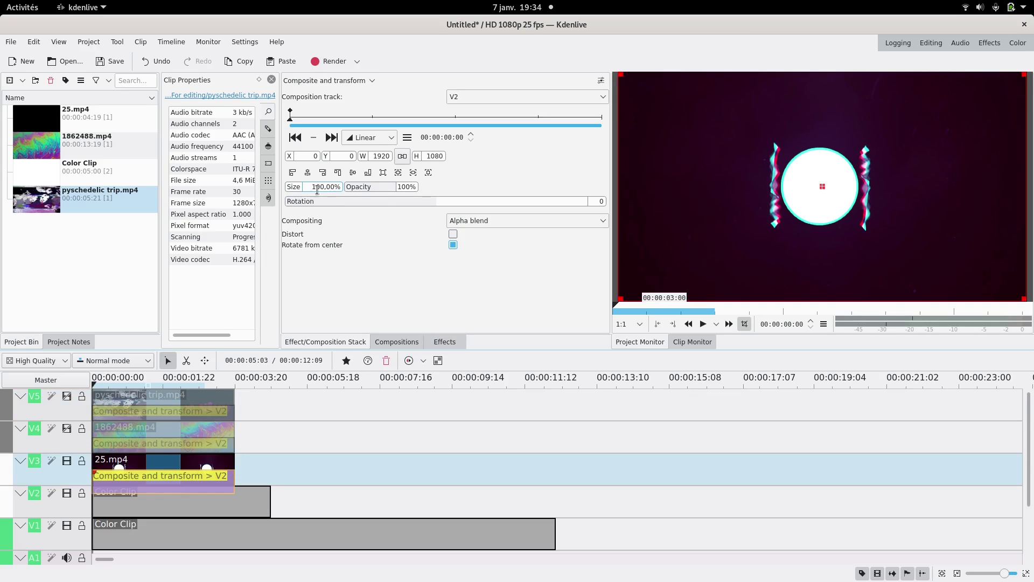
pyautogui.click(442, 341)
pyautogui.click(396, 101)
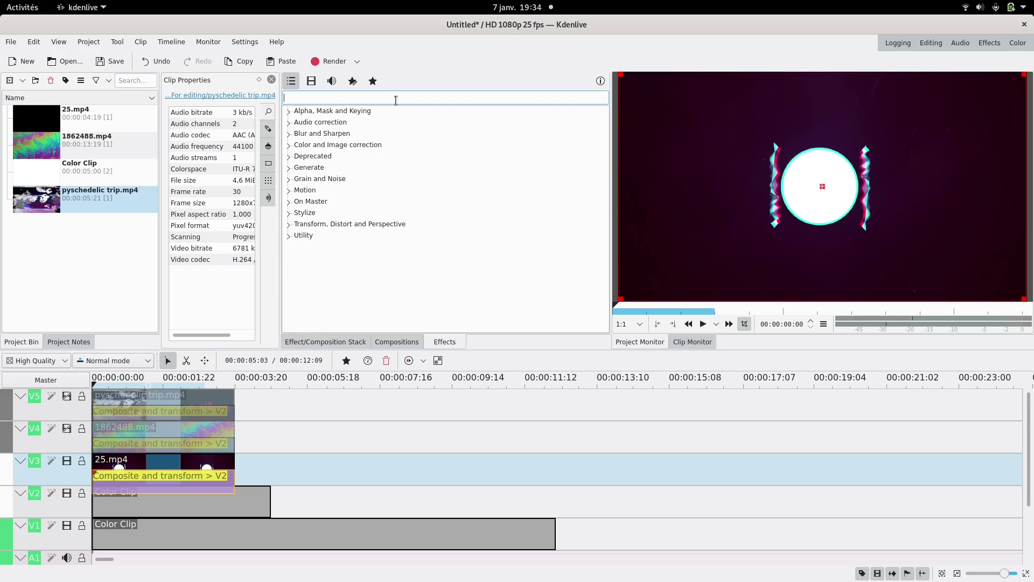
pyautogui.write('roto')
pyautogui.click(383, 124)
pyautogui.moveTo(361, 125); pyautogui.dragTo(196, 469)
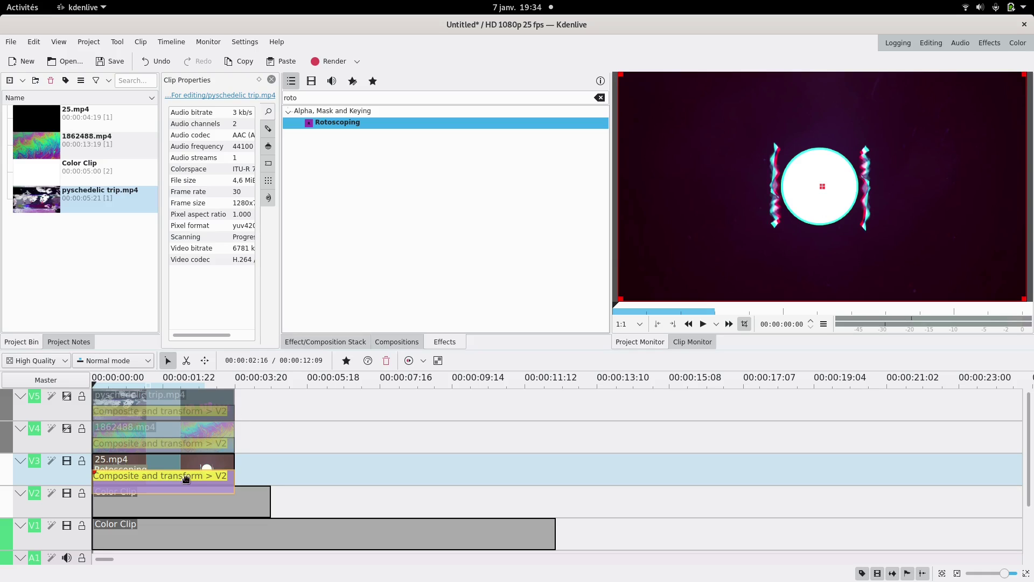
pyautogui.click(168, 467)
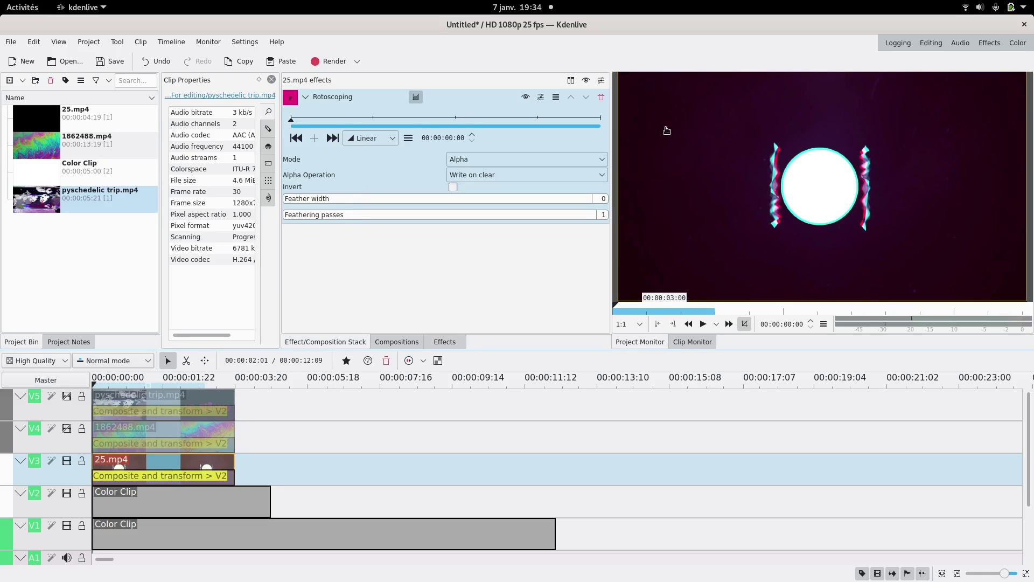
# Draw a closed four-point rotoscoping mask over 25.mp4, covering most of the frame with a slanted right edge.
pyautogui.click(623, 78)
pyautogui.click(623, 296)
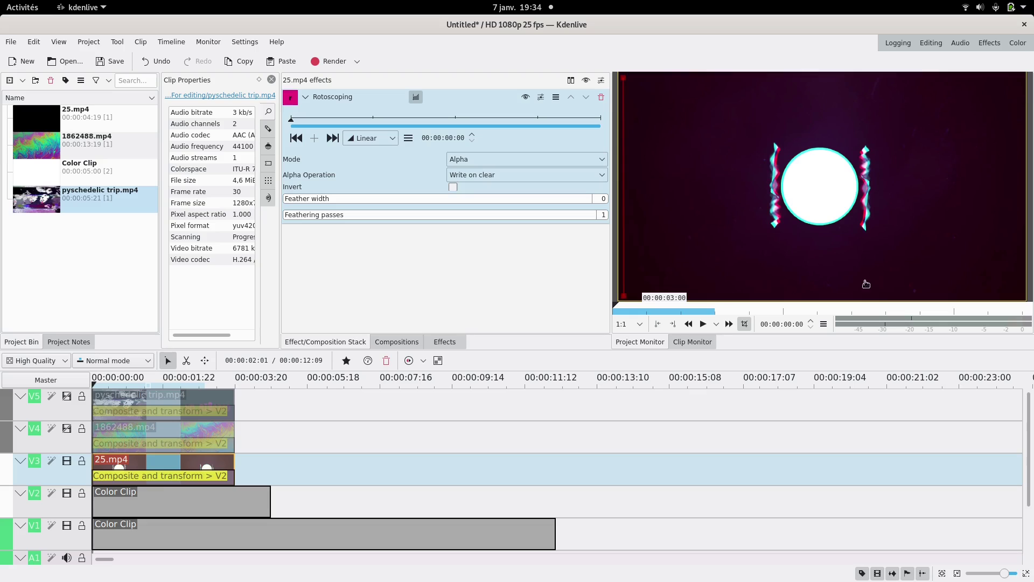
pyautogui.click(887, 292)
pyautogui.click(962, 83)
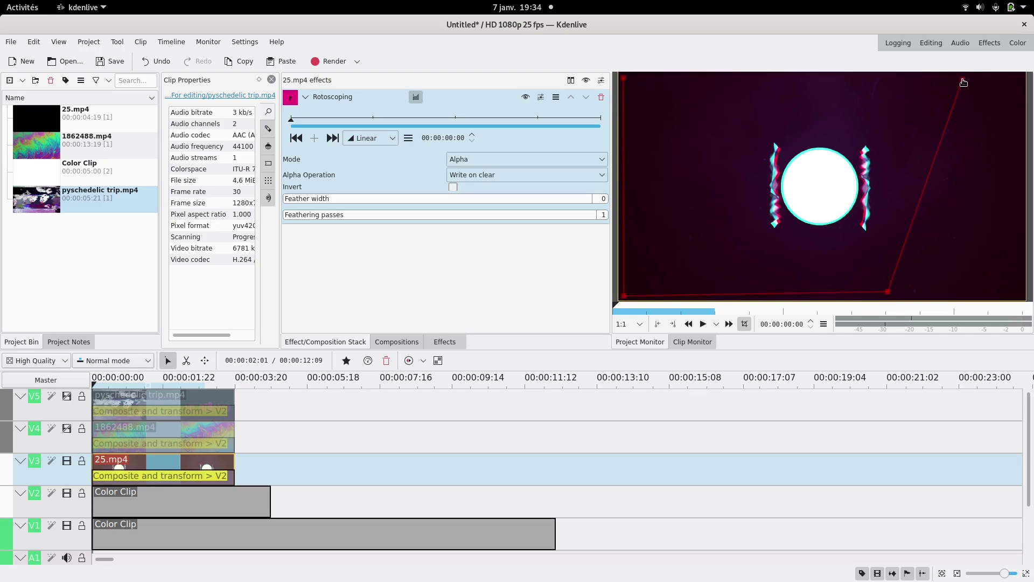
pyautogui.rightClick(880, 106)
# Reshape the 25.mp4 mask to the frame's full height, with an inset vertical left edge and a straight right edge slanting inward toward the bottom.
pyautogui.moveTo(962, 82); pyautogui.dragTo(997, 75)
pyautogui.moveTo(889, 294); pyautogui.dragTo(941, 300)
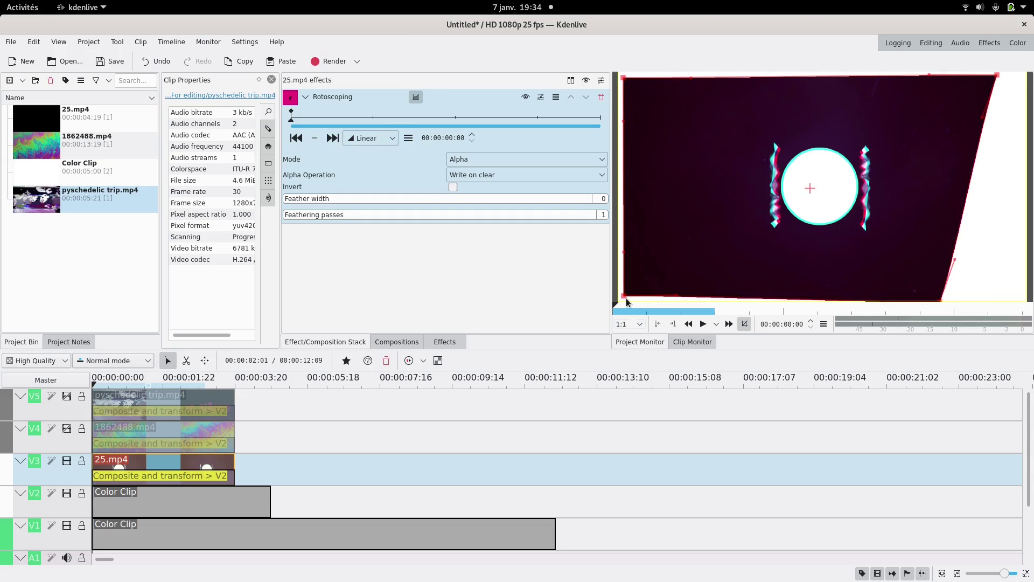
pyautogui.moveTo(624, 296); pyautogui.dragTo(657, 300)
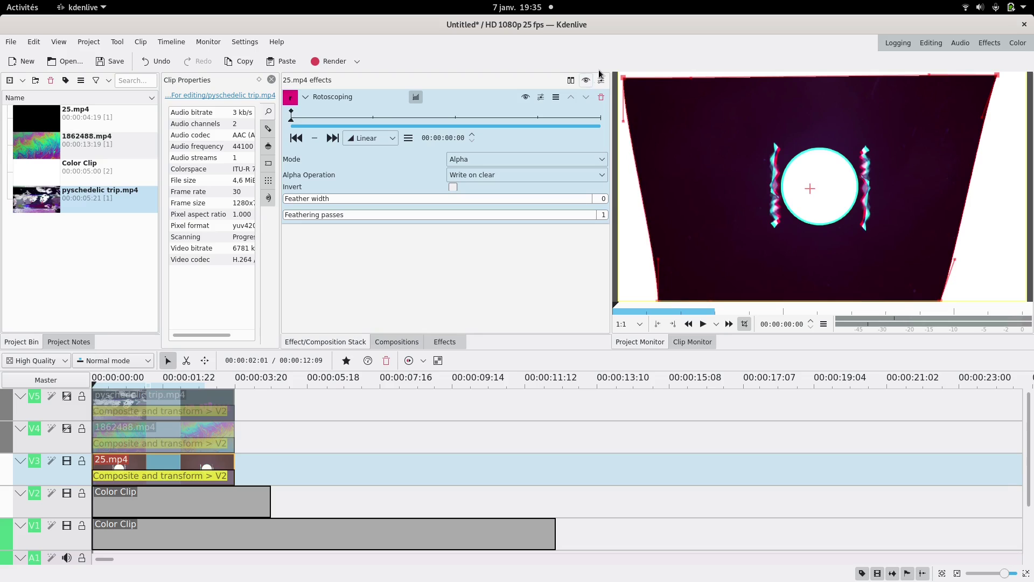
pyautogui.moveTo(624, 84); pyautogui.dragTo(657, 73)
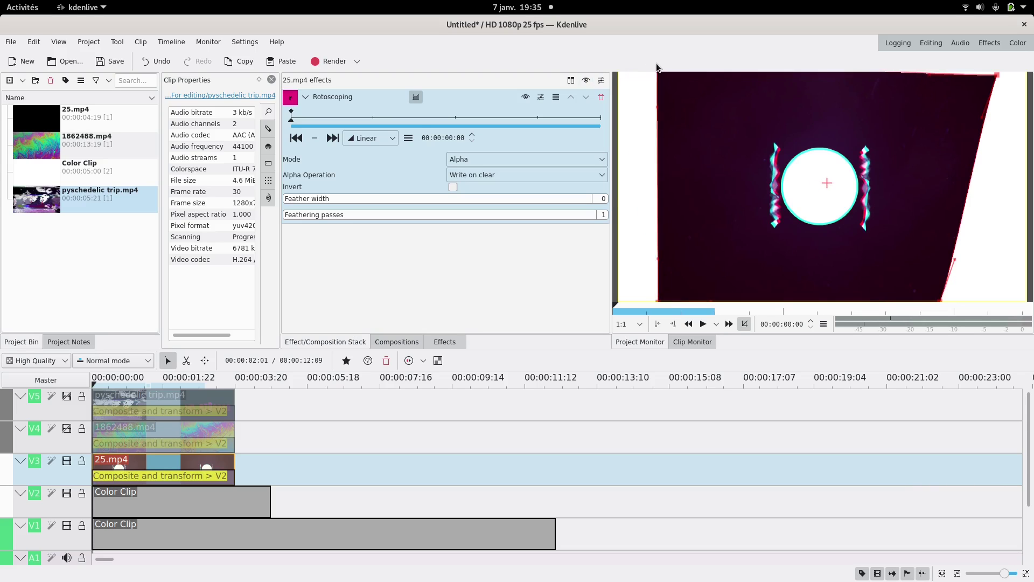
pyautogui.moveTo(996, 73); pyautogui.dragTo(994, 71)
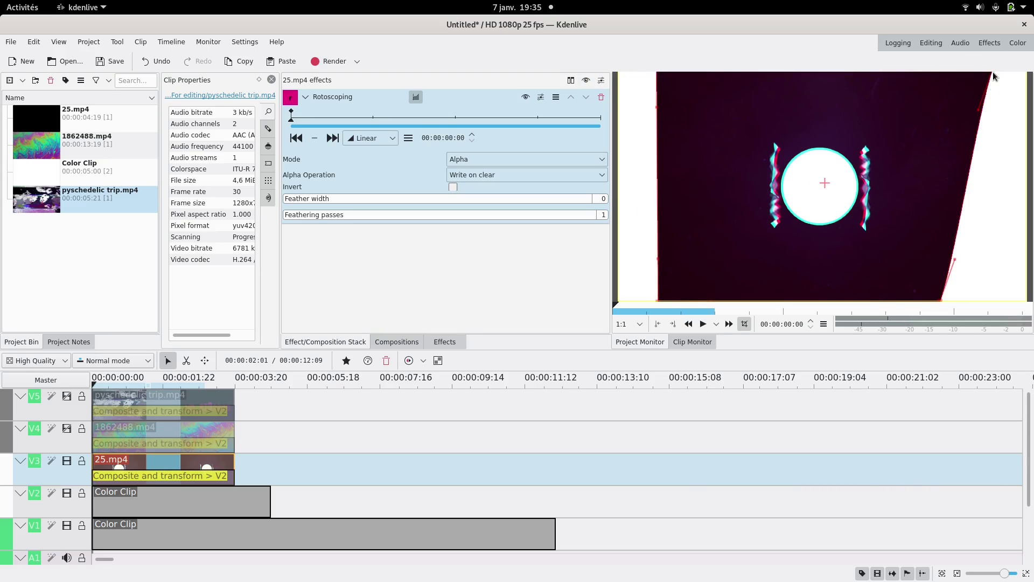
pyautogui.moveTo(979, 112); pyautogui.dragTo(955, 262)
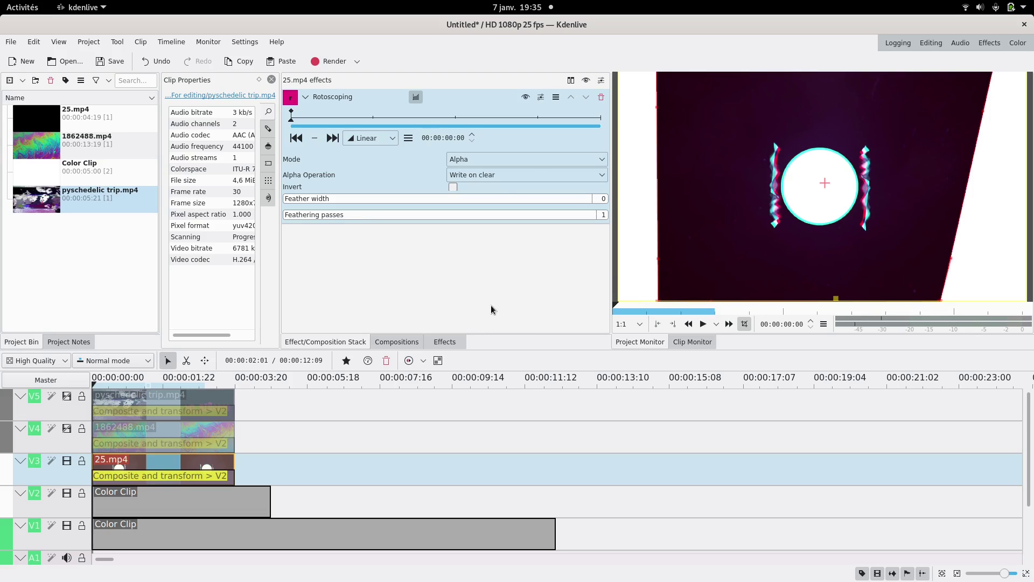
# Set the size of the Composite and transform composition on track V3 to 48%.
pyautogui.click(201, 483)
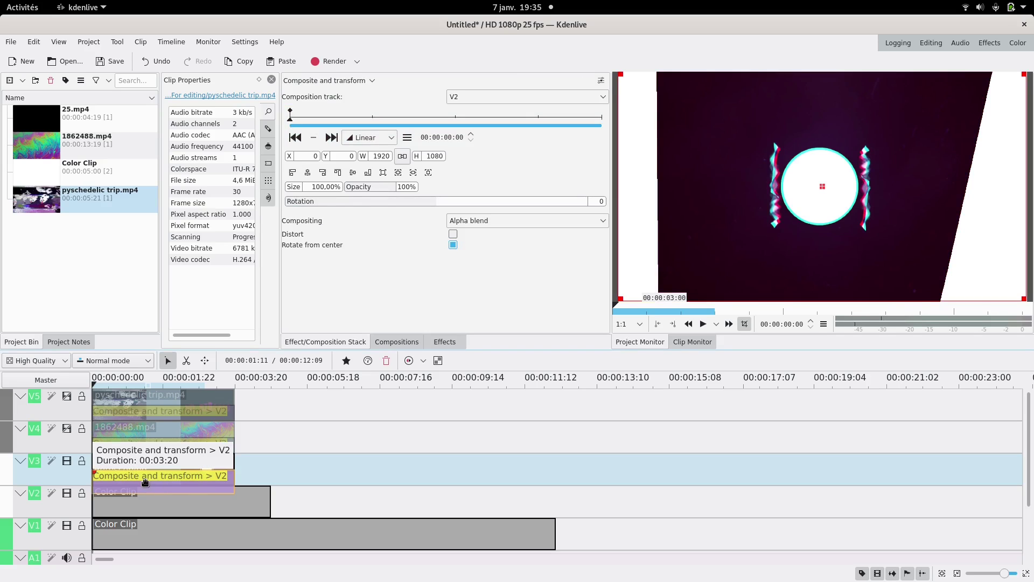
pyautogui.moveTo(311, 187); pyautogui.dragTo(362, 188)
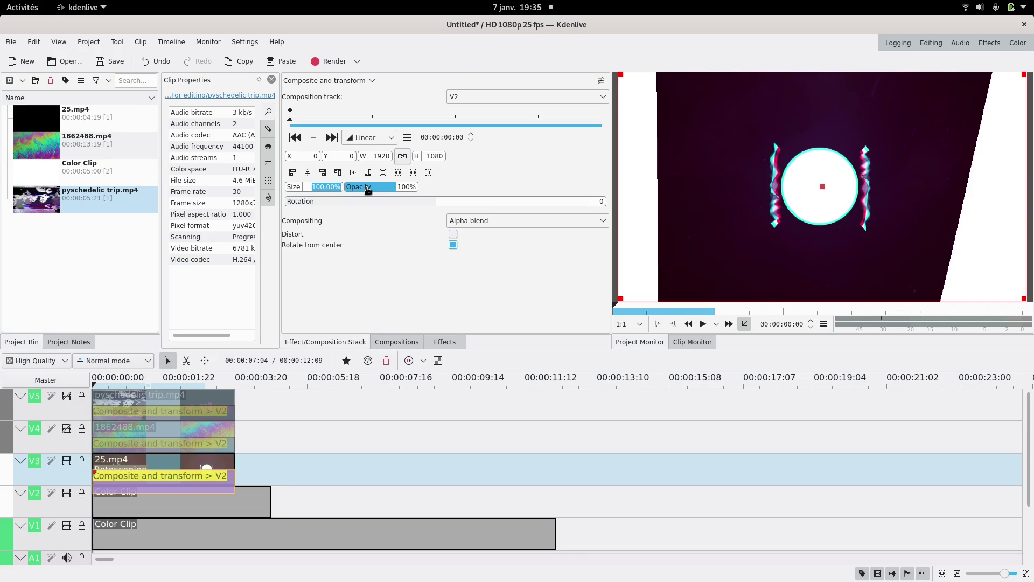
pyautogui.write('48')
pyautogui.press('Return')
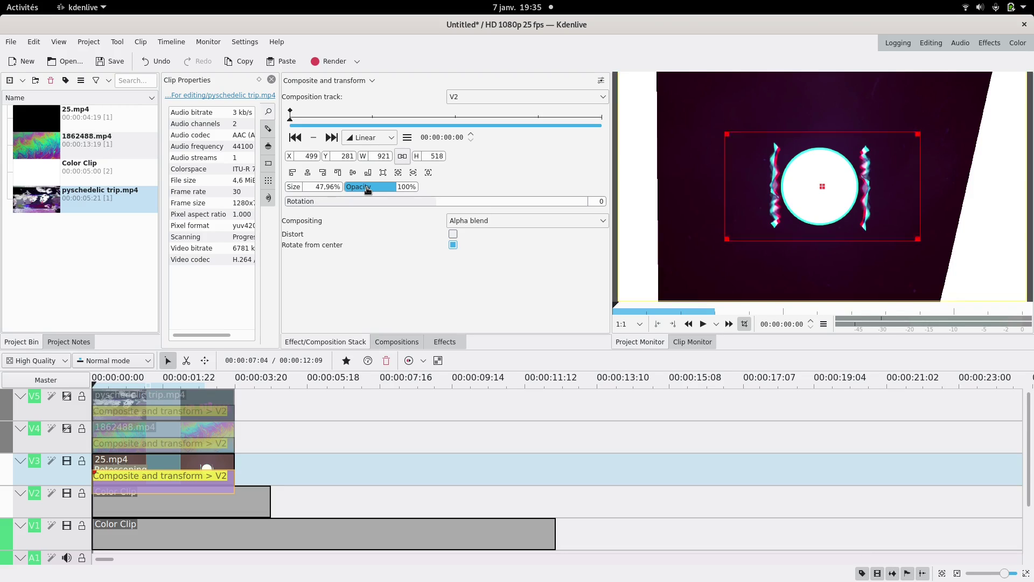
# Align the V3 composition to the frame's upper-left corner and shift it horizontally to X -105.
pyautogui.click(293, 172)
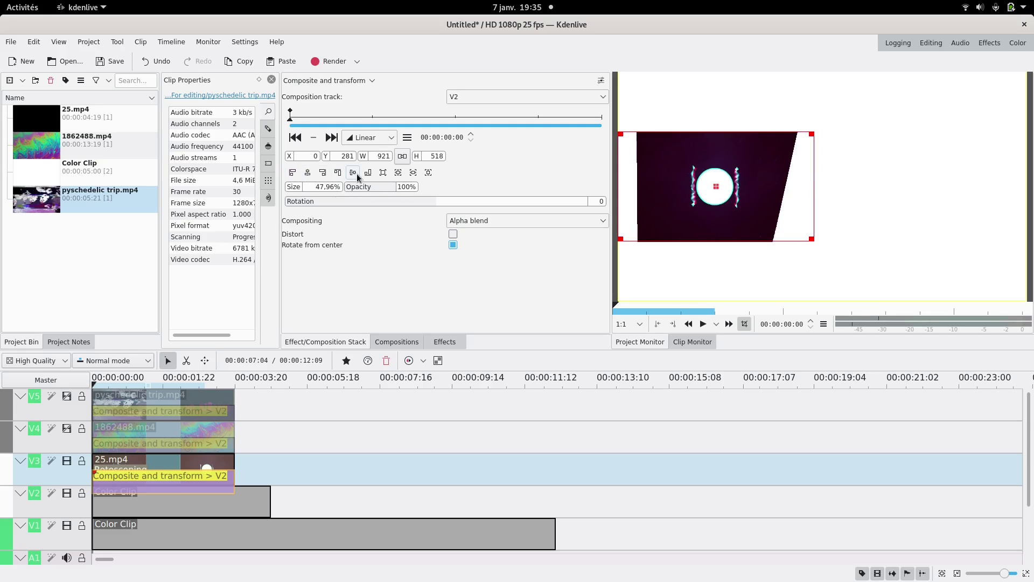
pyautogui.click(339, 173)
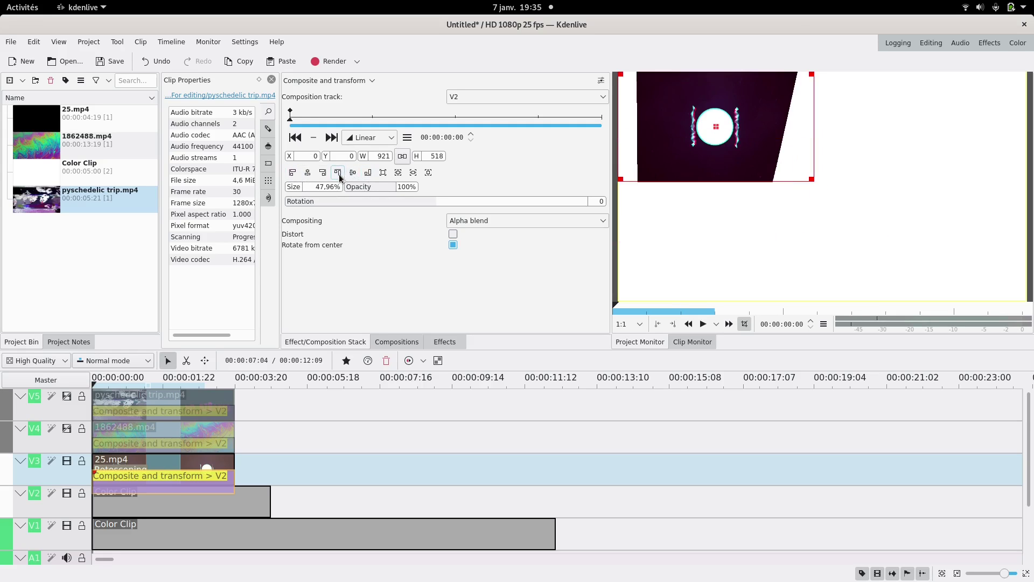
pyautogui.moveTo(290, 160); pyautogui.dragTo(230, 167)
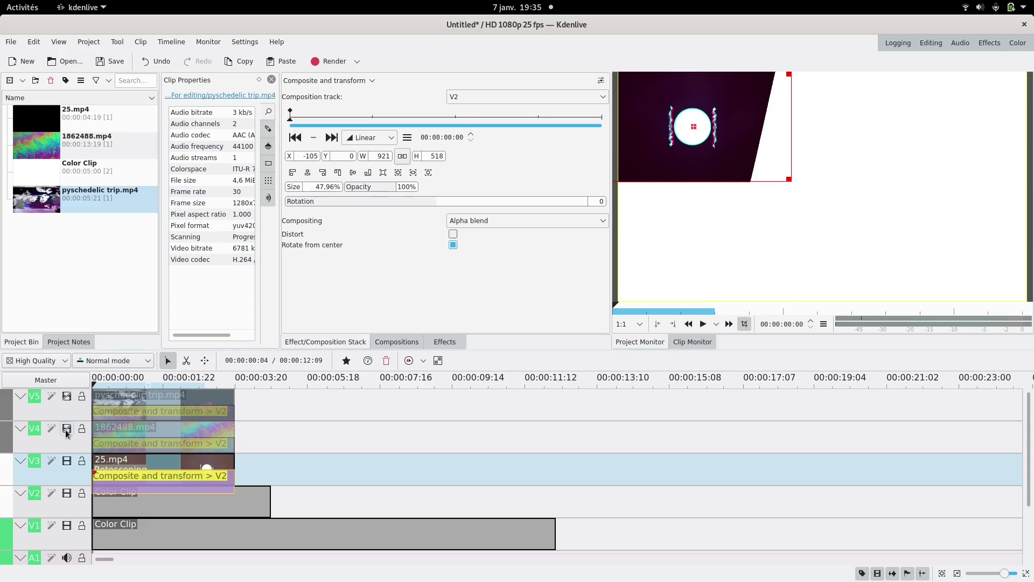
# Show track V4 again and apply the Rotoscoping effect to 1862488.mp4.
pyautogui.click(143, 432)
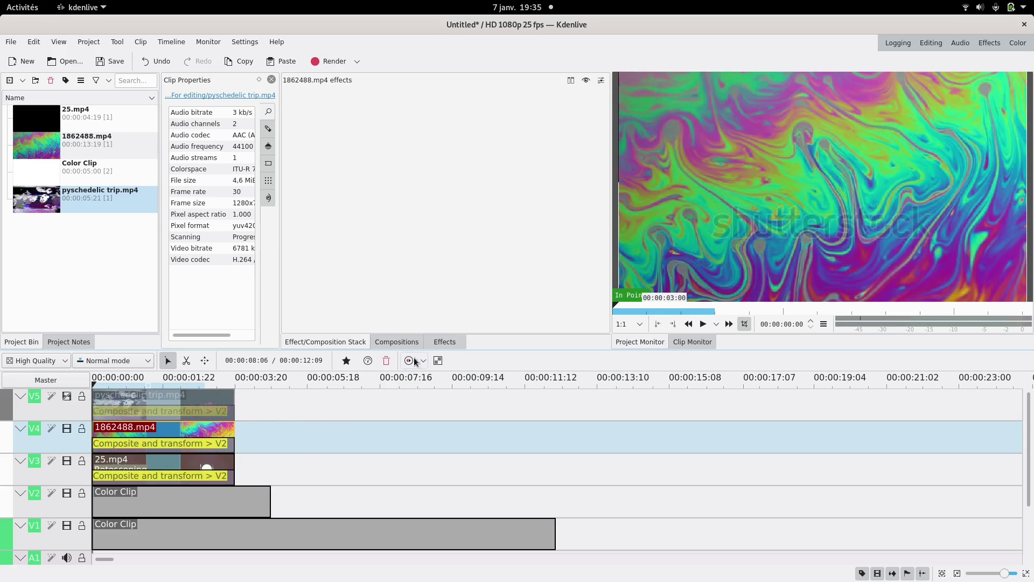
pyautogui.click(441, 342)
pyautogui.moveTo(336, 124); pyautogui.dragTo(162, 435)
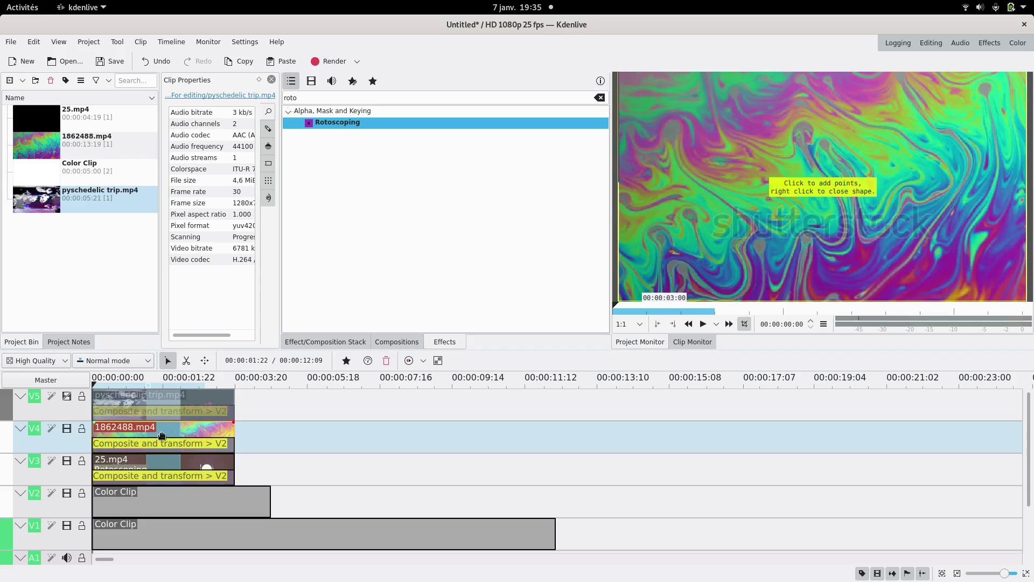
# Draw a closed four-point rotoscoping mask over 1862488.mp4, covering most of the frame with a slanted left edge.
pyautogui.click(679, 76)
pyautogui.click(626, 300)
pyautogui.click(1019, 299)
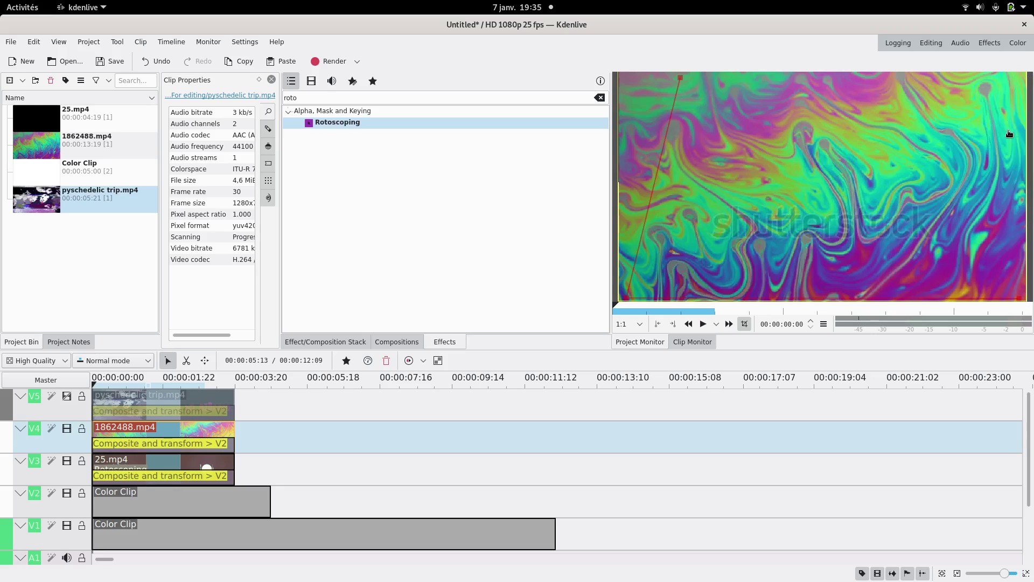
pyautogui.click(1009, 78)
pyautogui.rightClick(1010, 80)
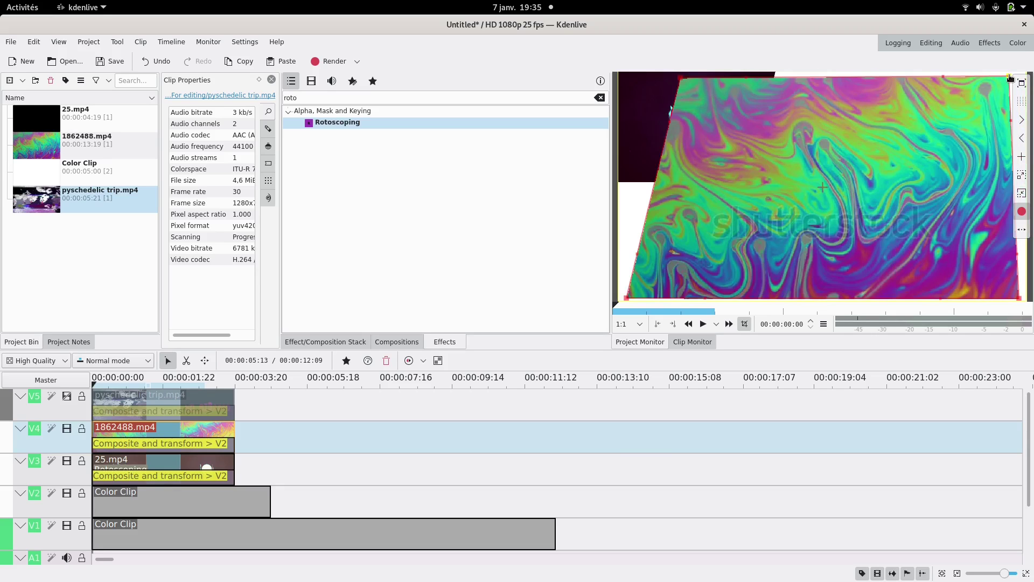
# Extend the 1862488.mp4 mask past the frame's upper edge and raise its two lower corners to about 60% of the frame height.
pyautogui.moveTo(681, 78); pyautogui.dragTo(681, 70)
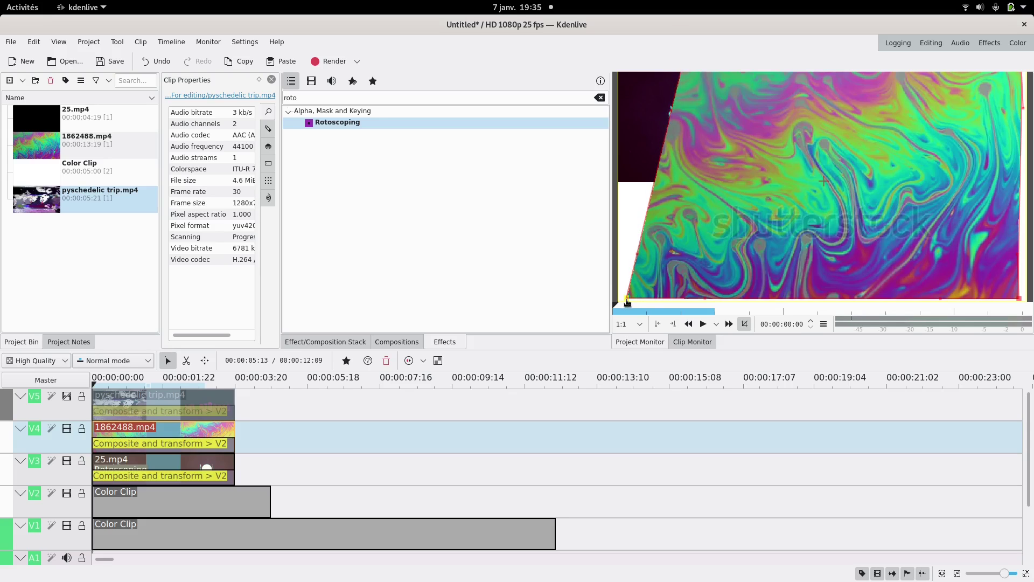
pyautogui.moveTo(627, 301); pyautogui.dragTo(647, 209)
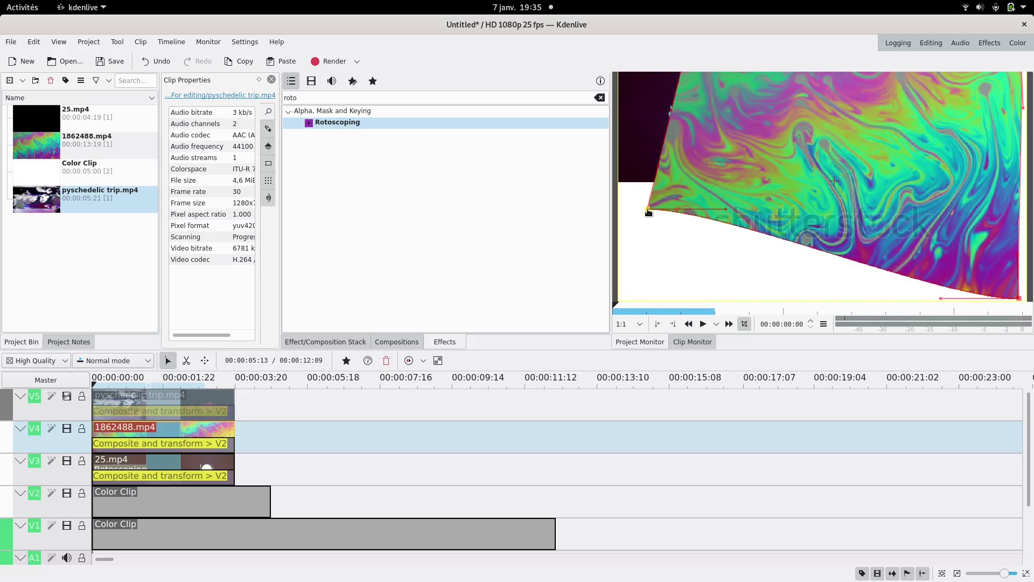
pyautogui.moveTo(1019, 300); pyautogui.dragTo(1031, 207)
pyautogui.moveTo(646, 208); pyautogui.dragTo(616, 210)
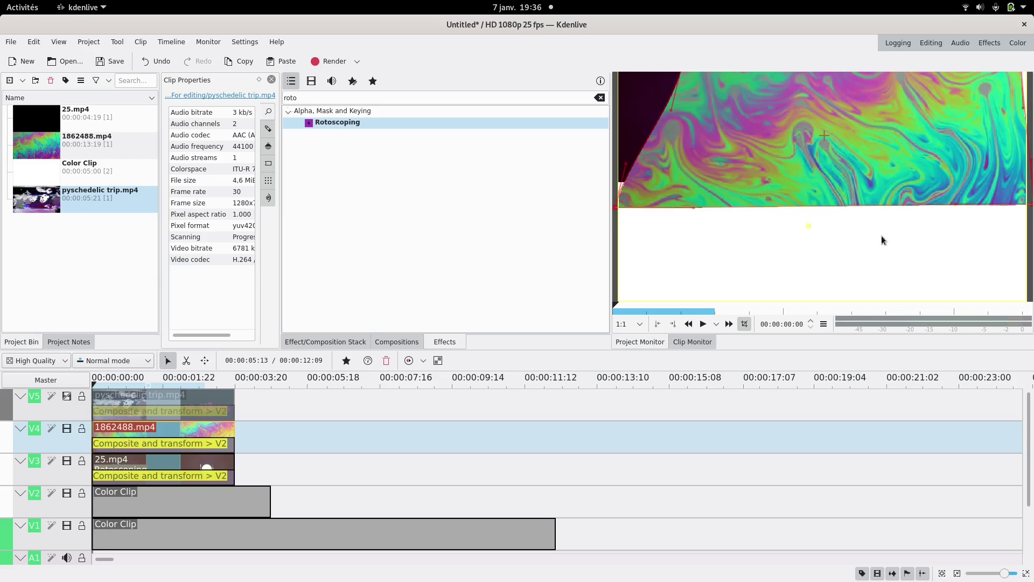
# Move the mask's upper-left corner closer to the frame's left edge and its upper-right corner outside the frame.
pyautogui.moveTo(1026, 112)
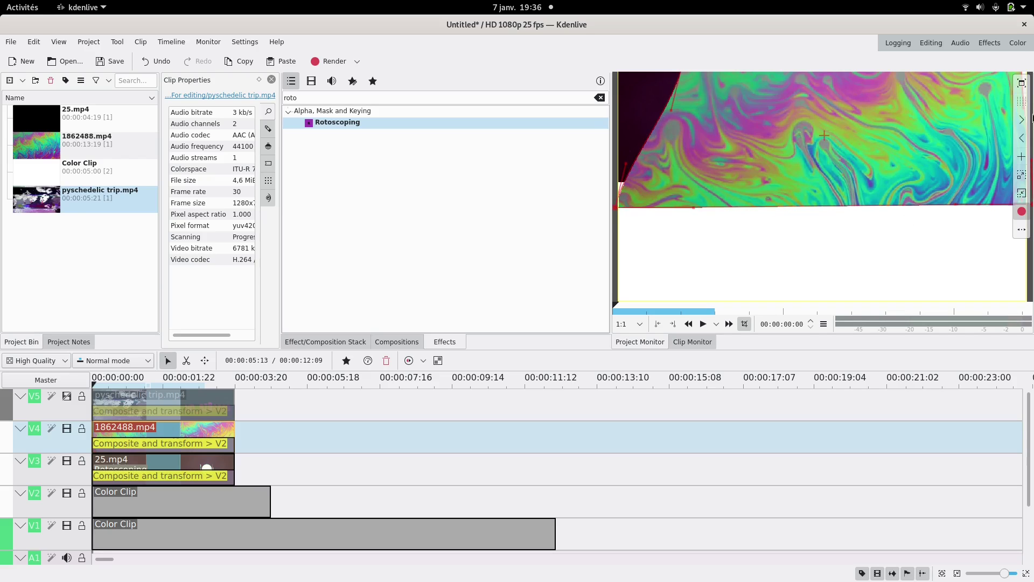
pyautogui.click(1021, 194)
pyautogui.moveTo(752, 131); pyautogui.dragTo(738, 127)
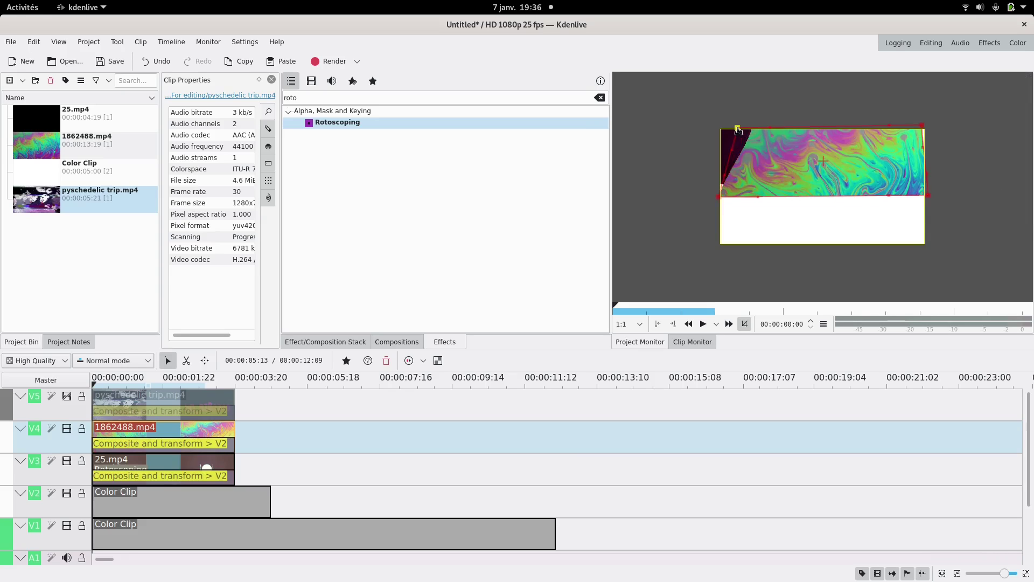
pyautogui.moveTo(923, 128); pyautogui.dragTo(932, 126)
pyautogui.moveTo(1024, 148)
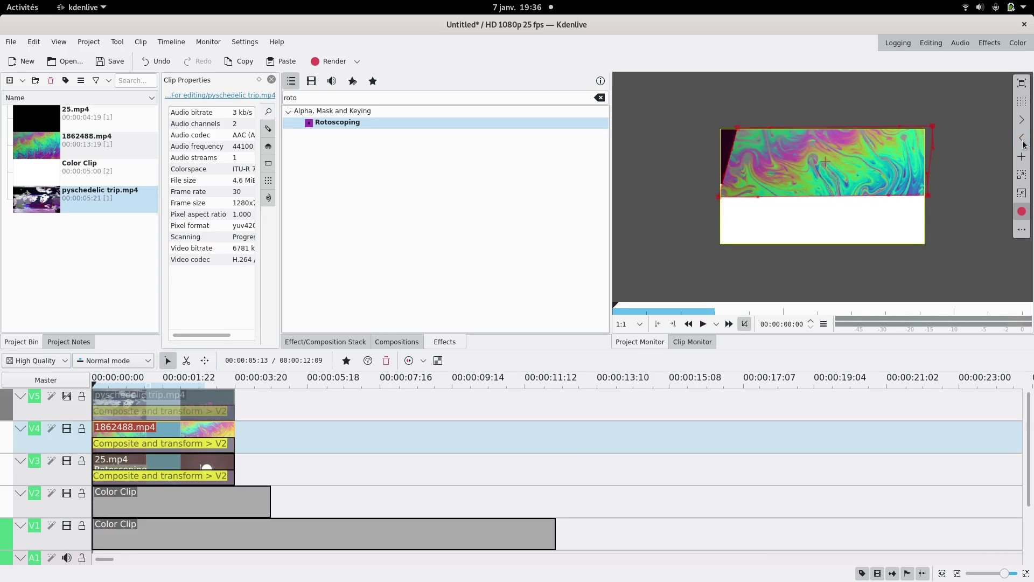
pyautogui.click(1022, 179)
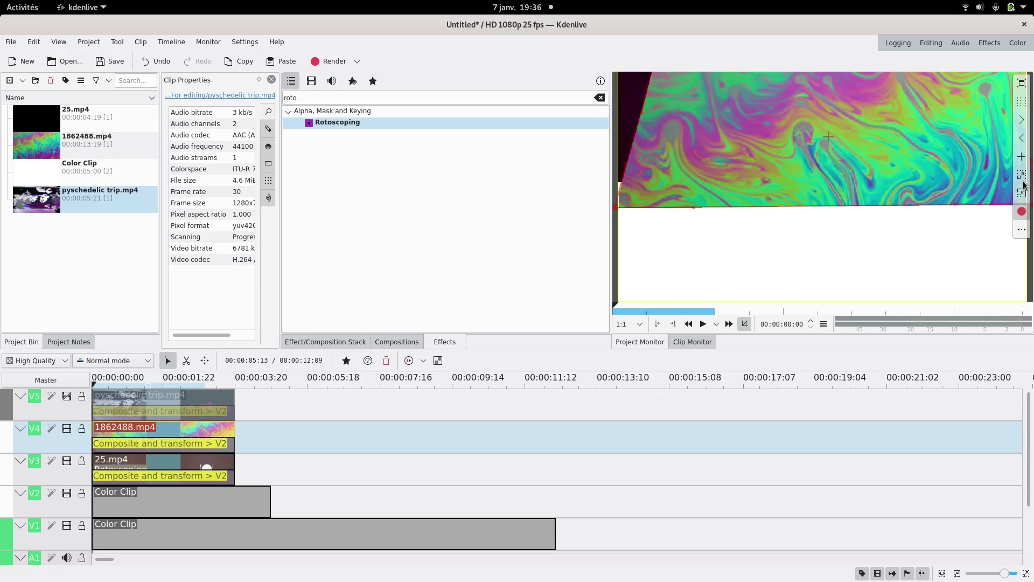
pyautogui.click(1022, 190)
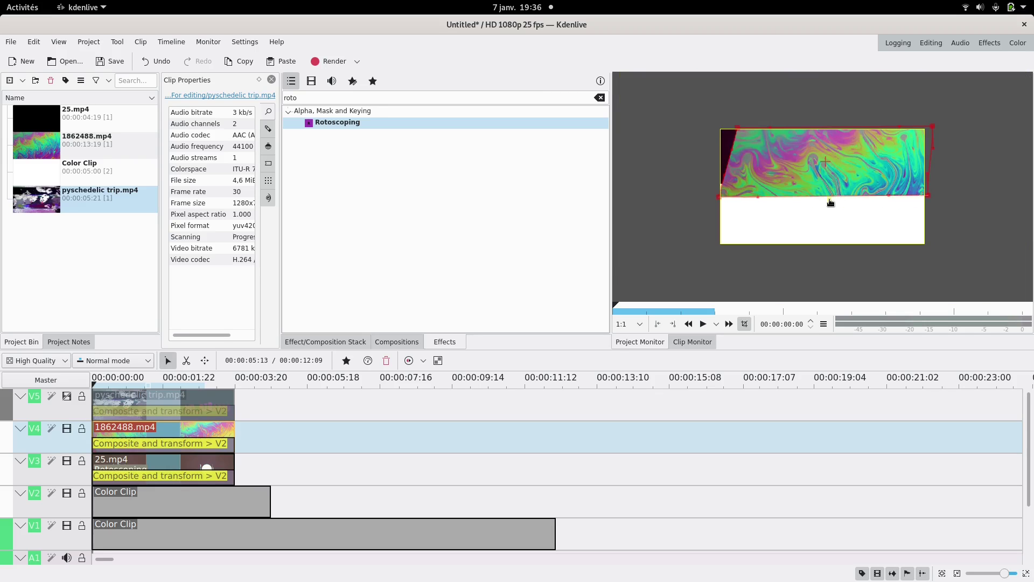
# Set the size of the Composite and transform composition on track V4 to 80% at 00:00:00:18.
pyautogui.click(286, 425)
pyautogui.click(118, 390)
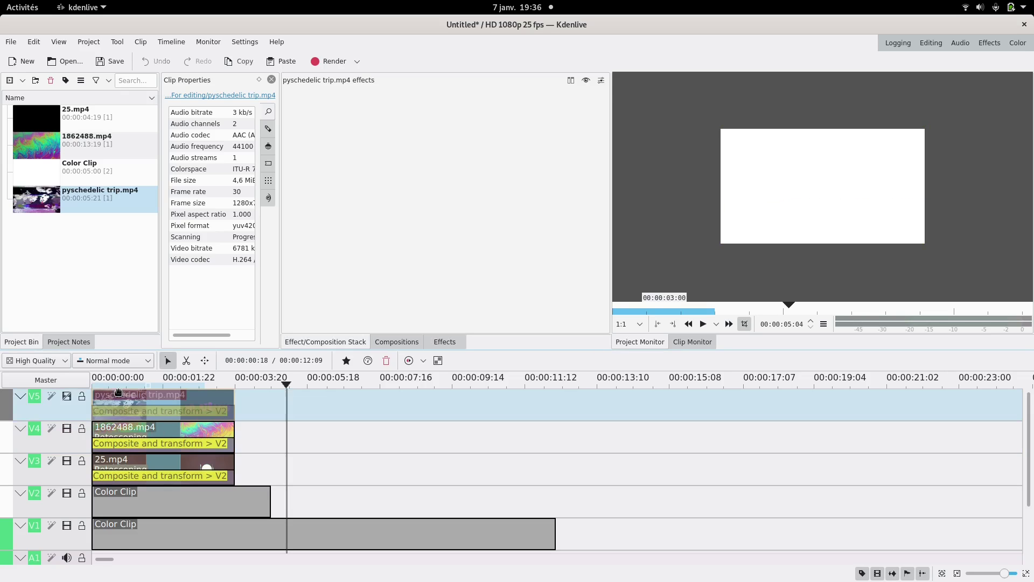
pyautogui.click(125, 445)
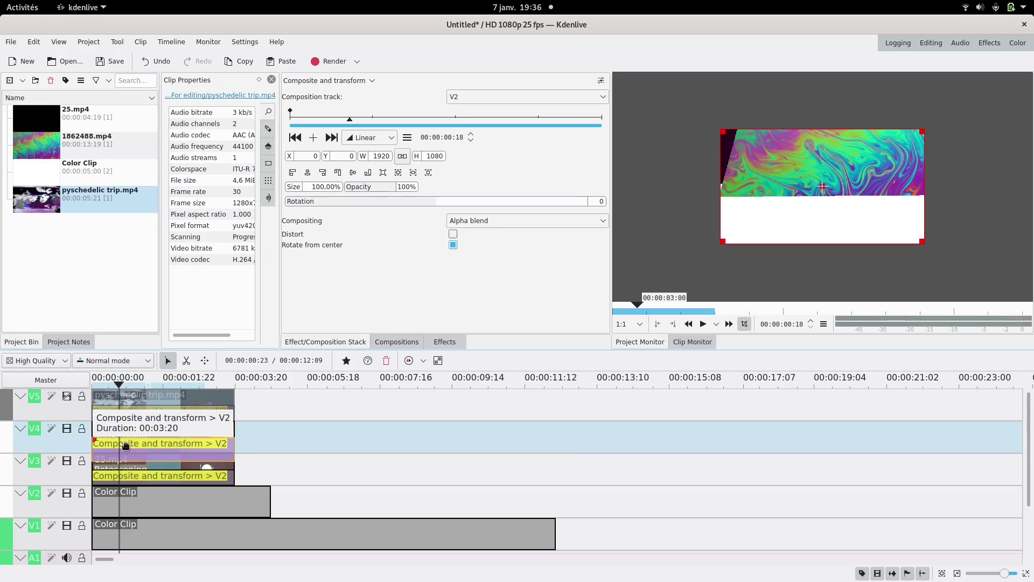
pyautogui.click(312, 187)
pyautogui.write('80')
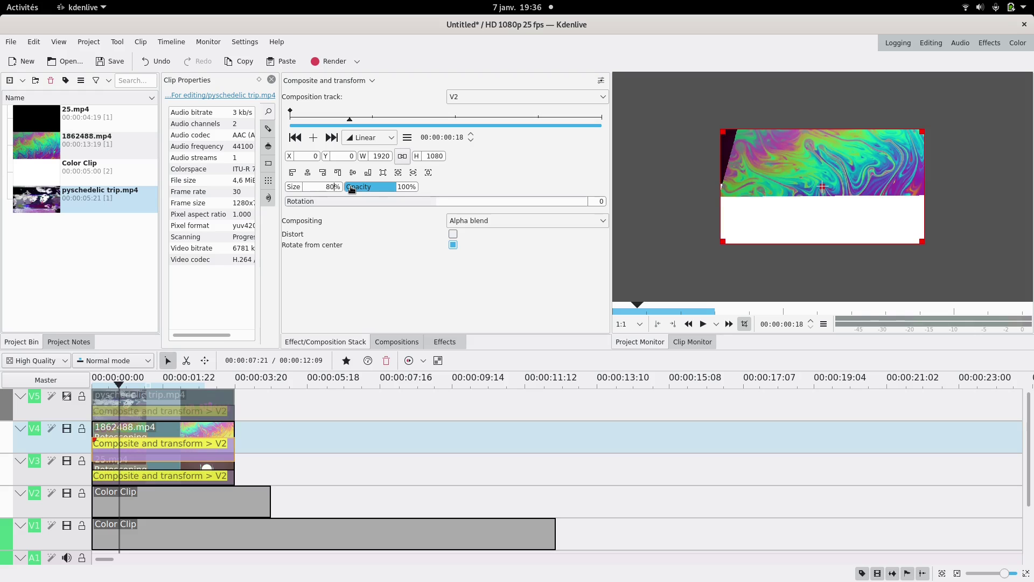
pyautogui.press('Return')
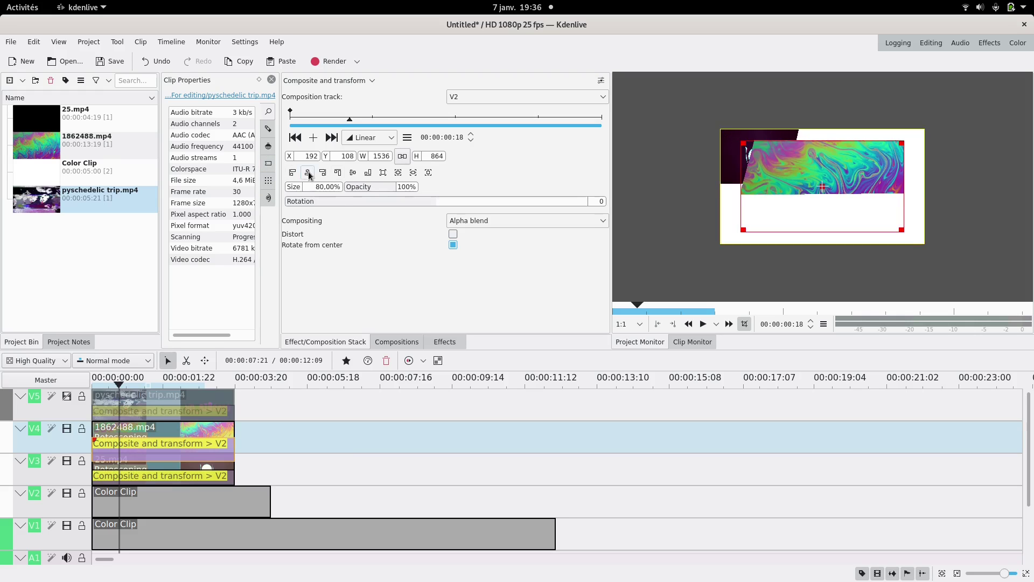
# Position the V4 composition at X 641 and Y 7, beside the masked 25.mp4.
pyautogui.moveTo(289, 157); pyautogui.dragTo(480, 162)
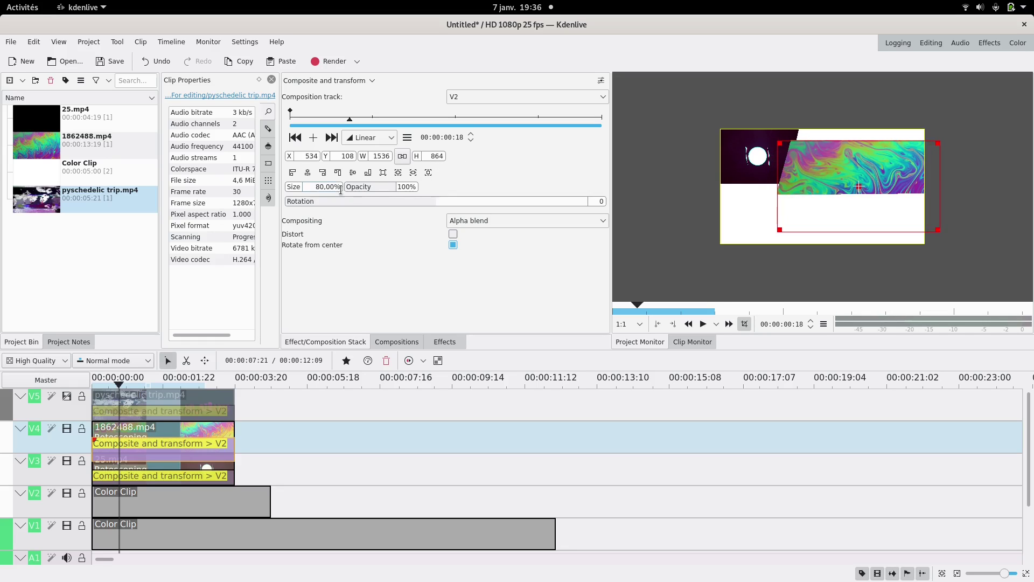
pyautogui.moveTo(327, 157); pyautogui.dragTo(353, 163)
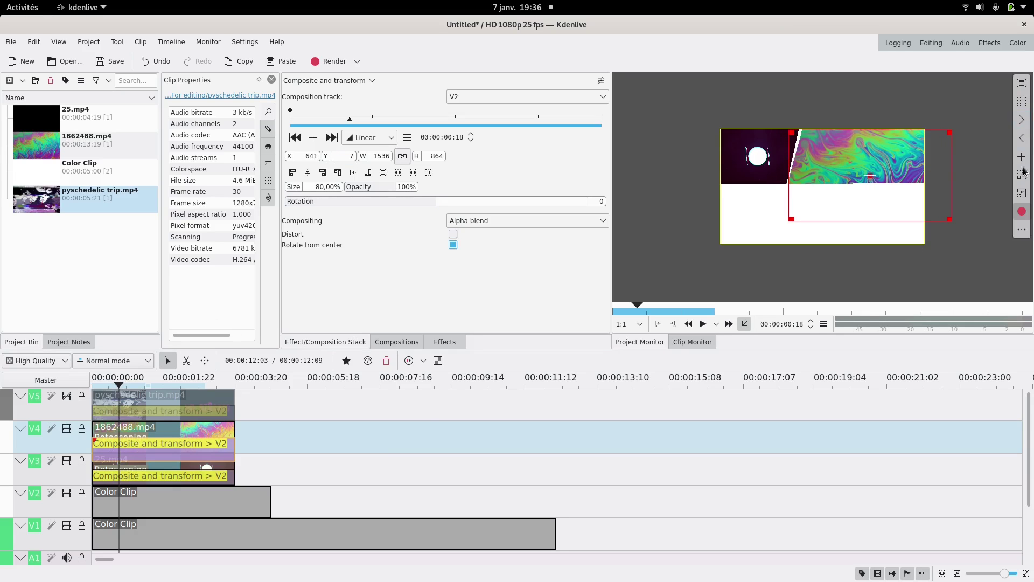
pyautogui.click(1023, 170)
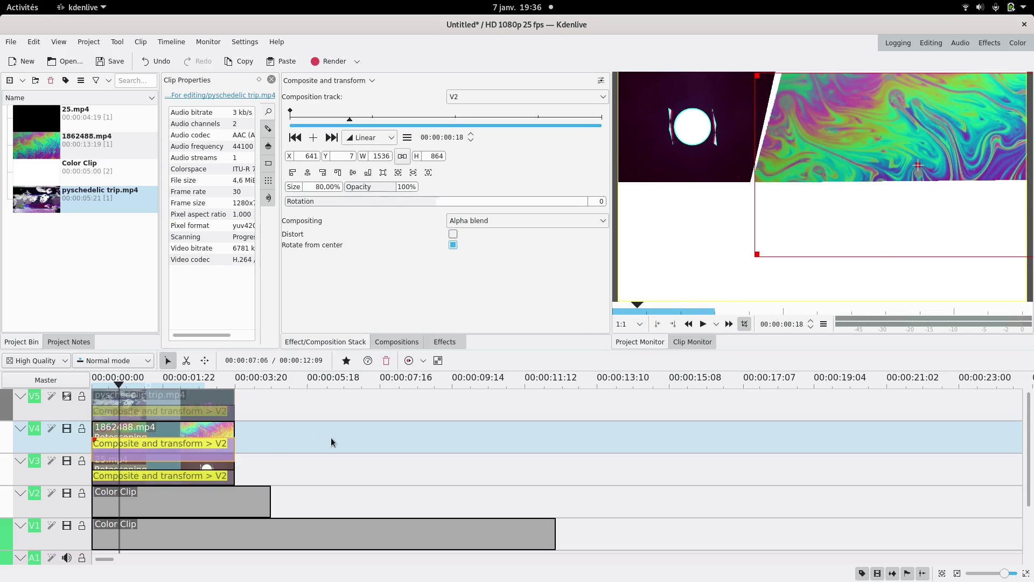
# Nudge the lower-left corner of the 1862488.mp4 mask slightly inward and downward at 00:00:00:18.
pyautogui.click(146, 430)
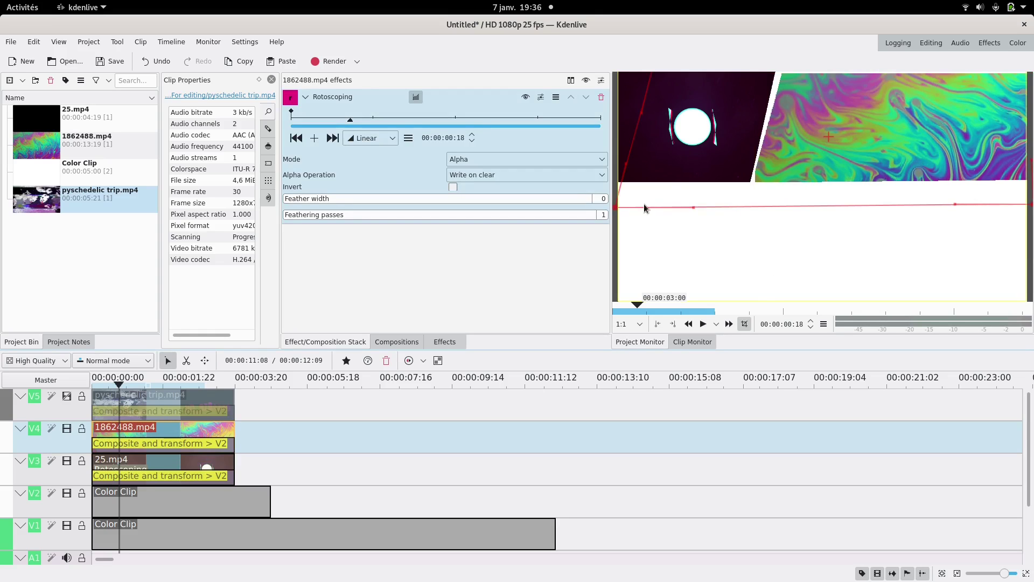
pyautogui.moveTo(614, 212); pyautogui.dragTo(623, 211)
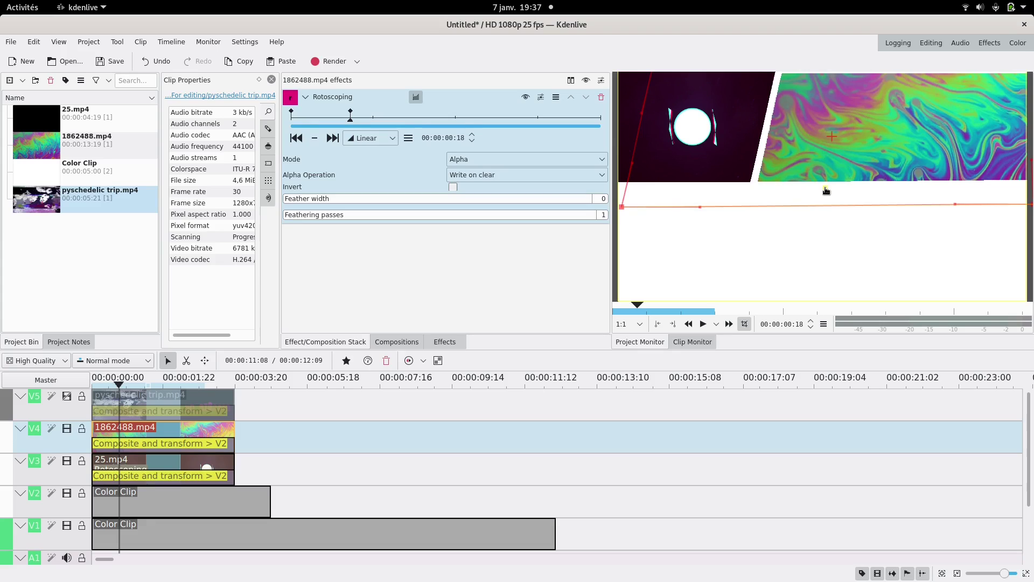
pyautogui.moveTo(622, 208); pyautogui.dragTo(621, 215)
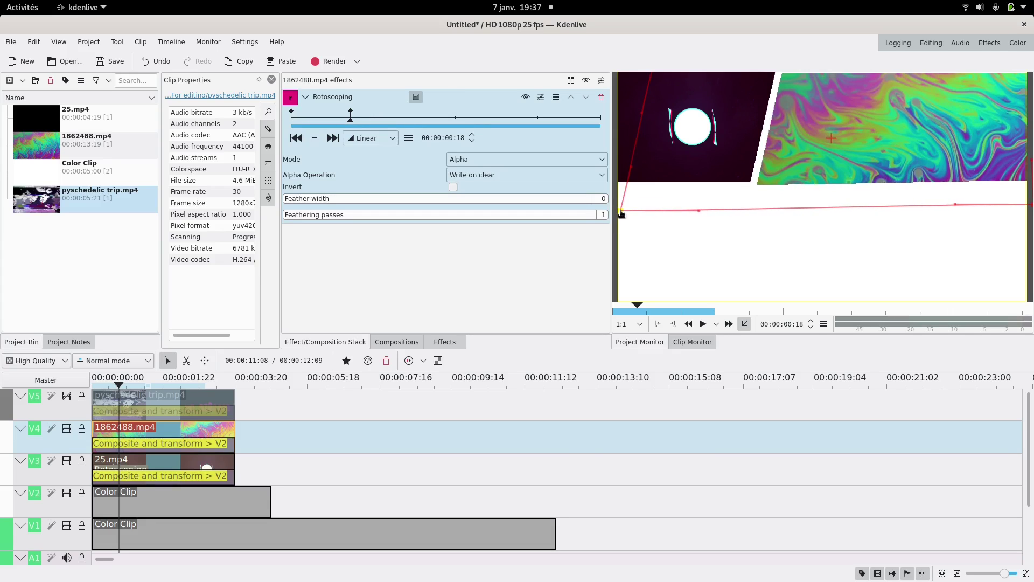
# Level the lower edge of the 1862488.mp4 mask and set the V4 composition's Y to -7.
pyautogui.moveTo(1028, 211)
pyautogui.moveTo(1031, 207); pyautogui.dragTo(1031, 213)
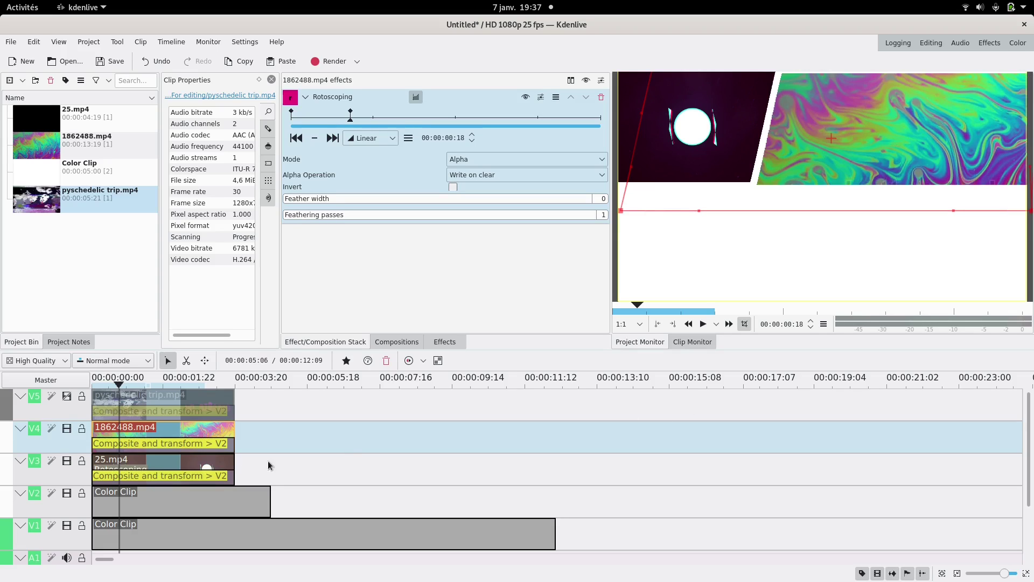
pyautogui.click(186, 444)
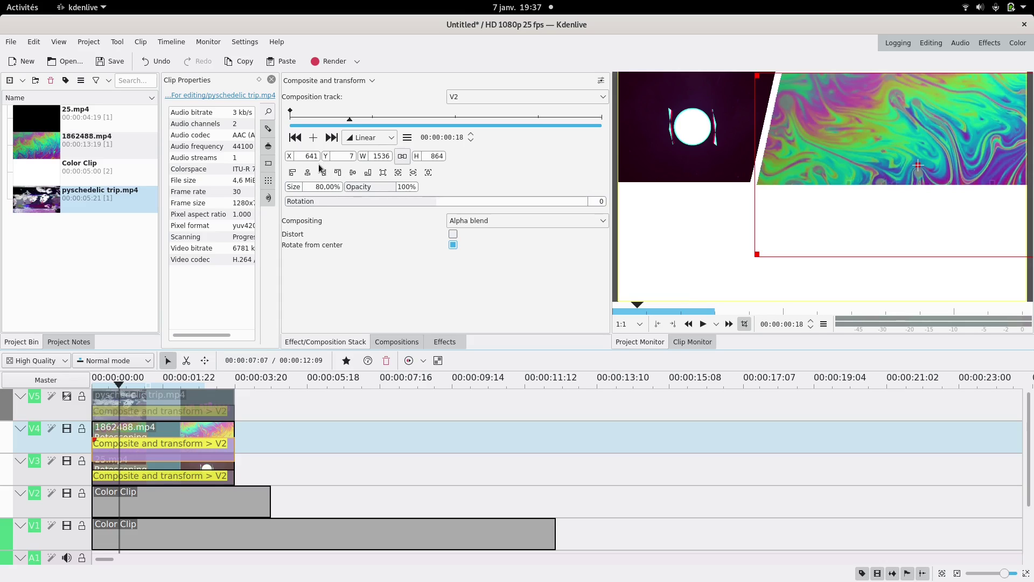
pyautogui.moveTo(322, 158); pyautogui.dragTo(314, 156)
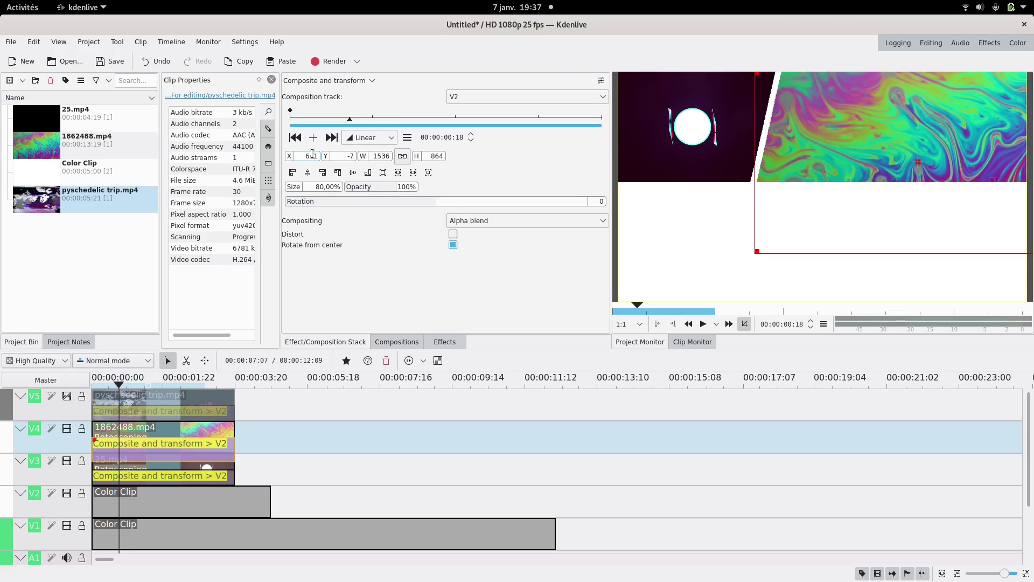
# Show track V5 again and apply the Alpha shapes effect to pyschedelic trip.mp4.
pyautogui.click(134, 403)
pyautogui.click(148, 412)
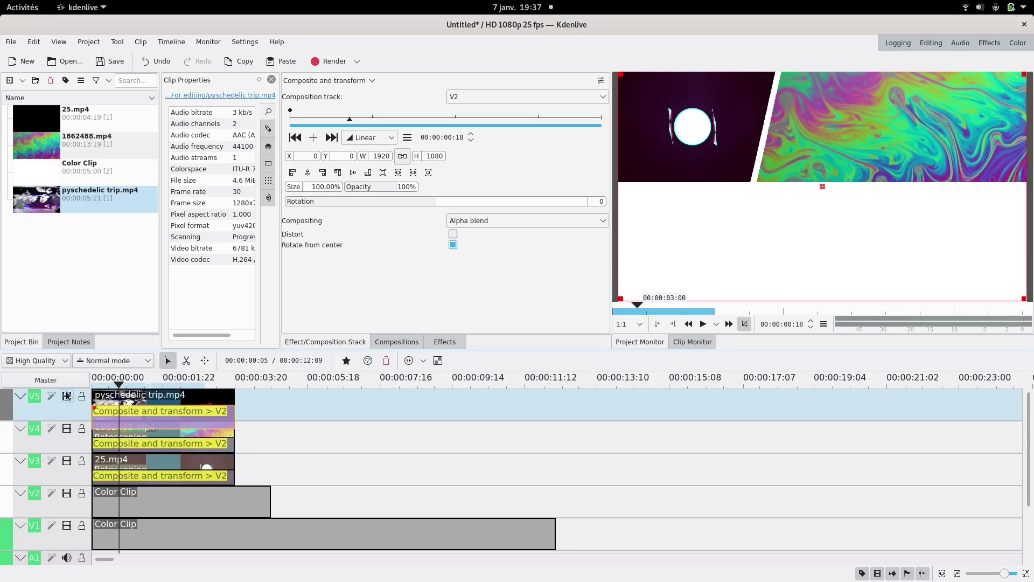
pyautogui.click(66, 396)
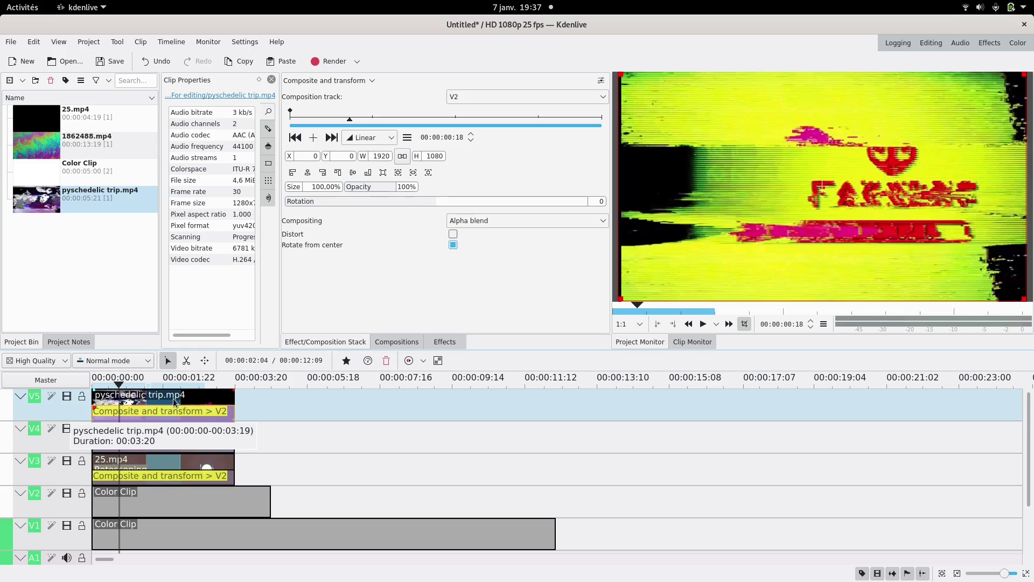
pyautogui.click(445, 341)
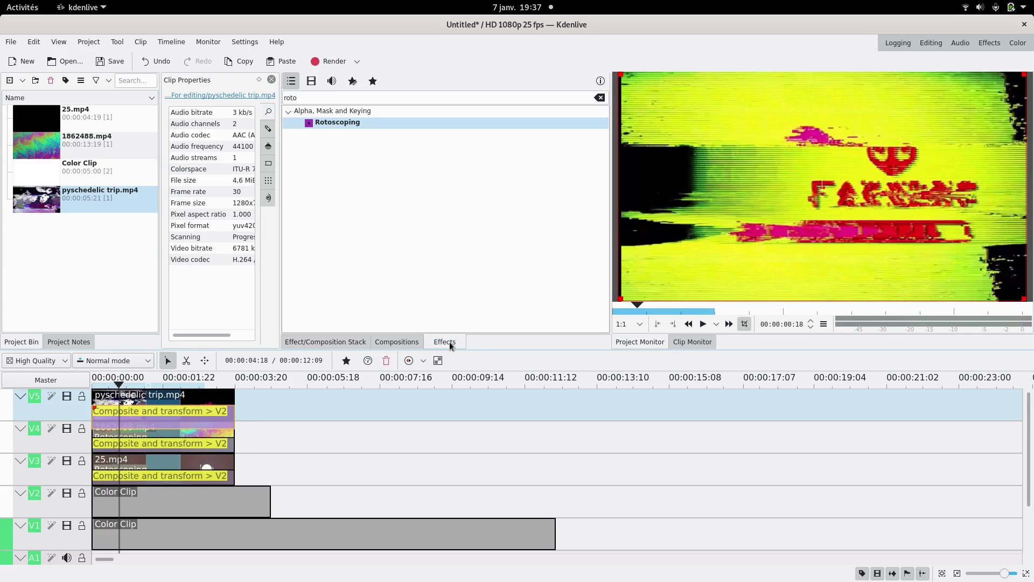
pyautogui.doubleClick(339, 101)
pyautogui.write('alp')
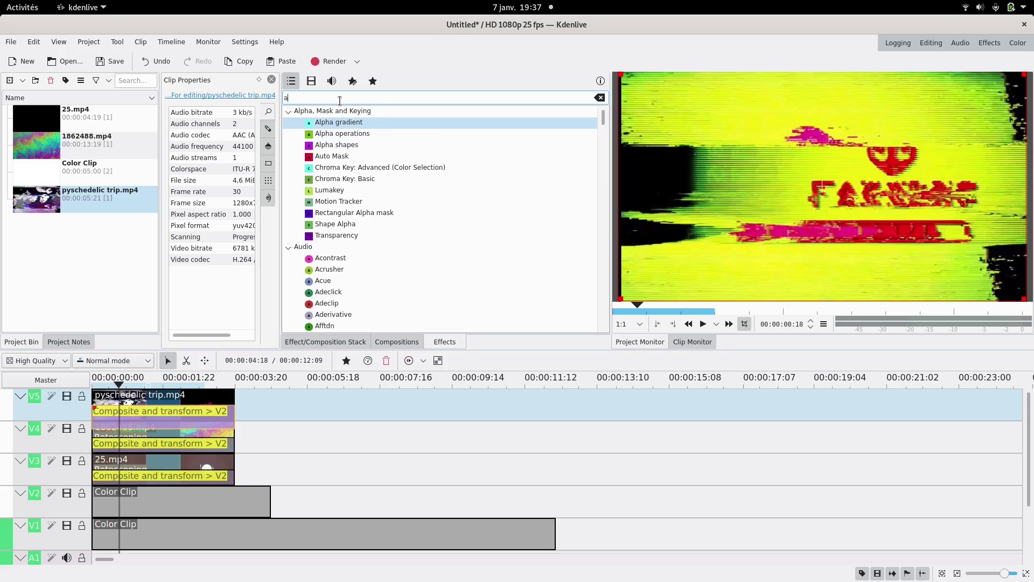
pyautogui.moveTo(339, 144); pyautogui.dragTo(193, 397)
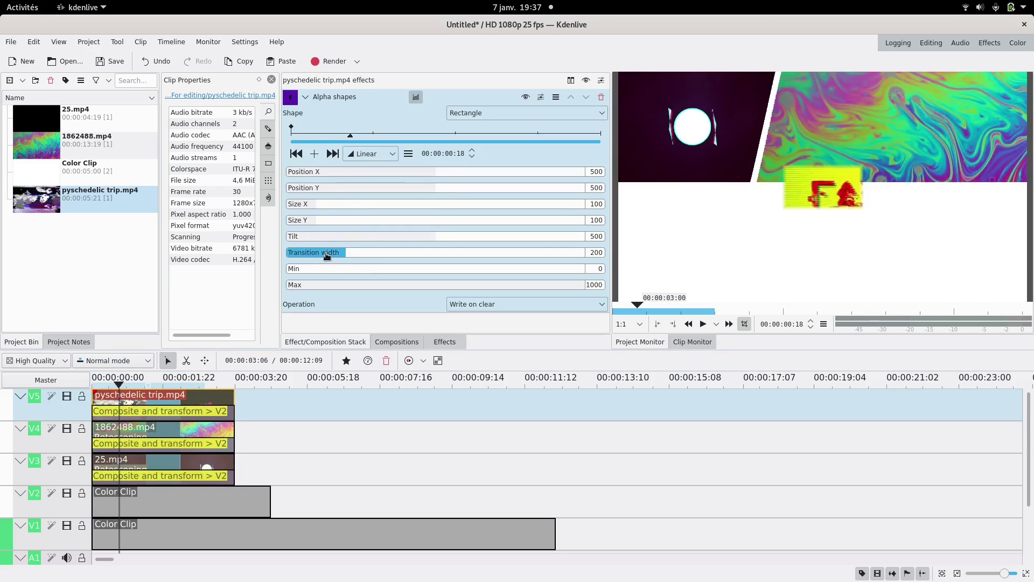
# Set the Alpha shapes rectangle to transition width 0, Size X 500 and Size Y 240.
pyautogui.moveTo(327, 256); pyautogui.dragTo(253, 254)
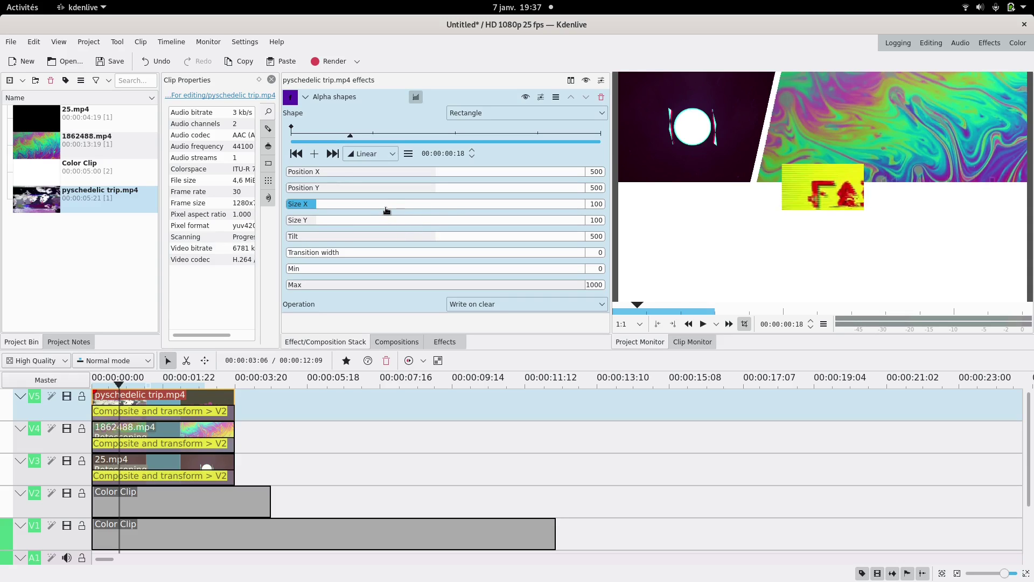
pyautogui.click(594, 203)
pyautogui.write('500')
pyautogui.press('Return')
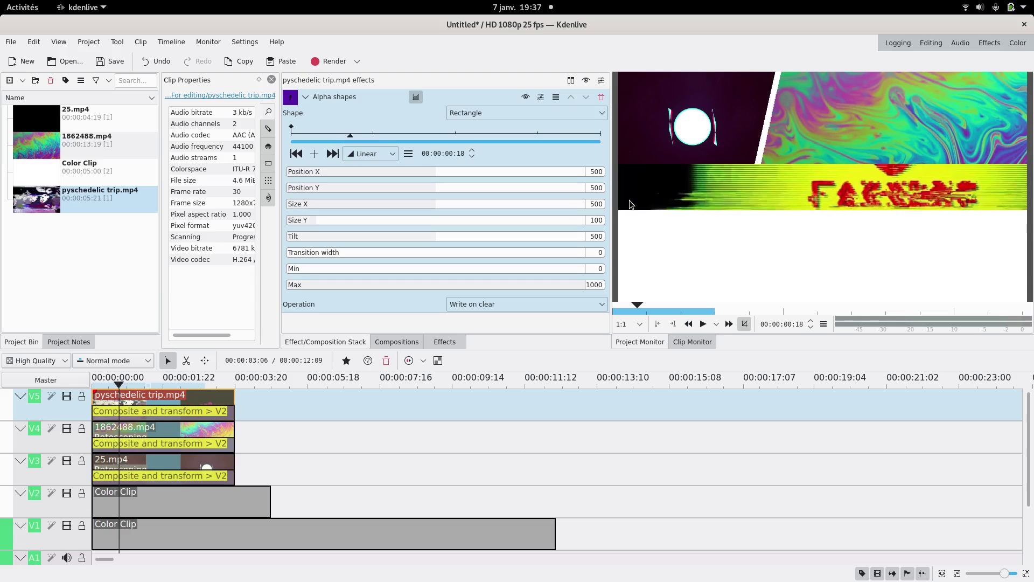
pyautogui.press('Tab')
pyautogui.write('240')
pyautogui.press('Return')
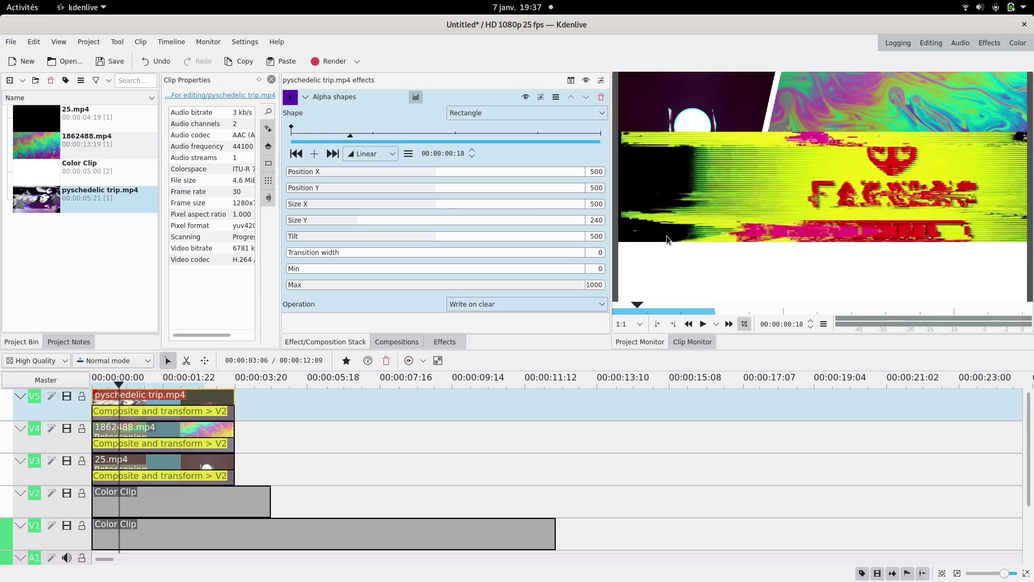
# Shift the V5 Composite and transform composition down to Y 265, below the two upper videos.
pyautogui.moveTo(1031, 170)
pyautogui.click(156, 415)
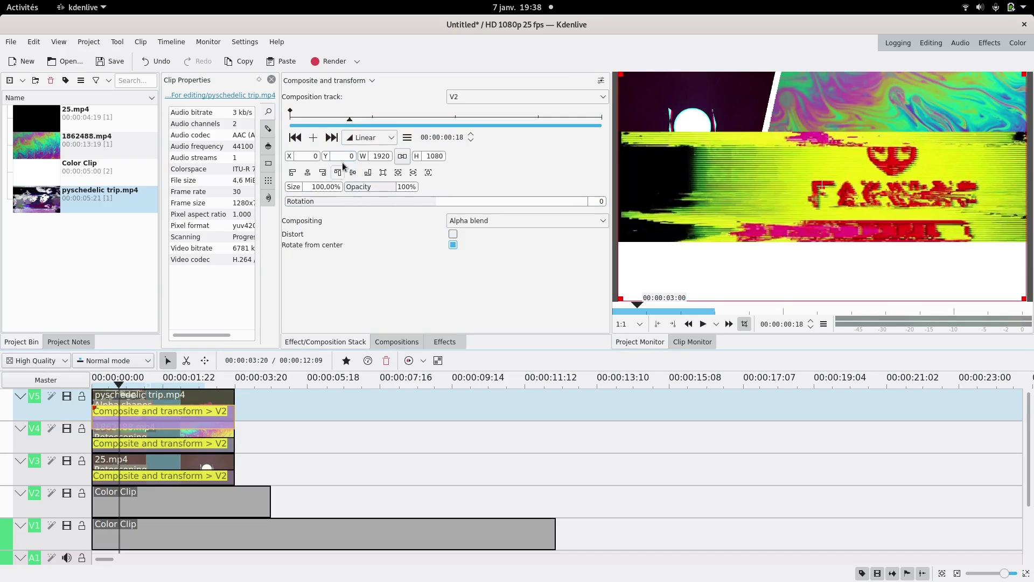
pyautogui.moveTo(329, 160); pyautogui.dragTo(476, 170)
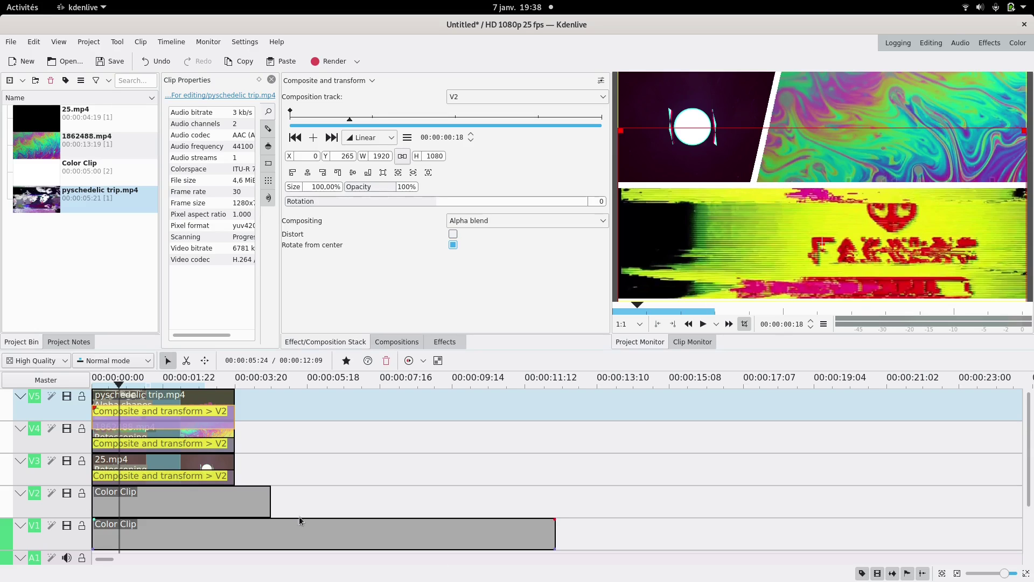
# Trim the V2 Color Clip to the end of the videos and give it a Composite and transform composition.
pyautogui.moveTo(268, 516); pyautogui.dragTo(232, 516)
pyautogui.click(232, 516)
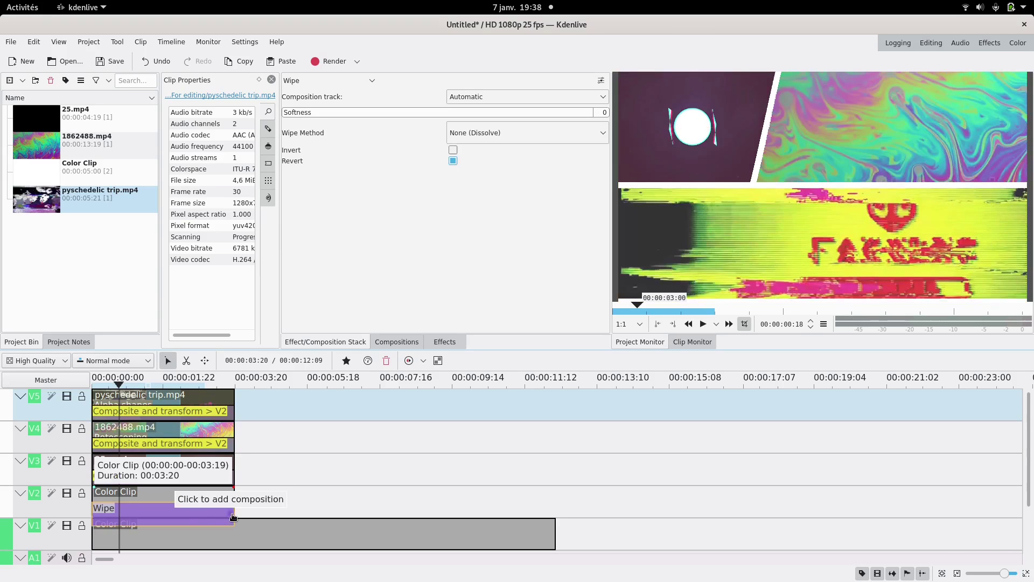
pyautogui.click(316, 79)
pyautogui.scroll(5, 316, 173)
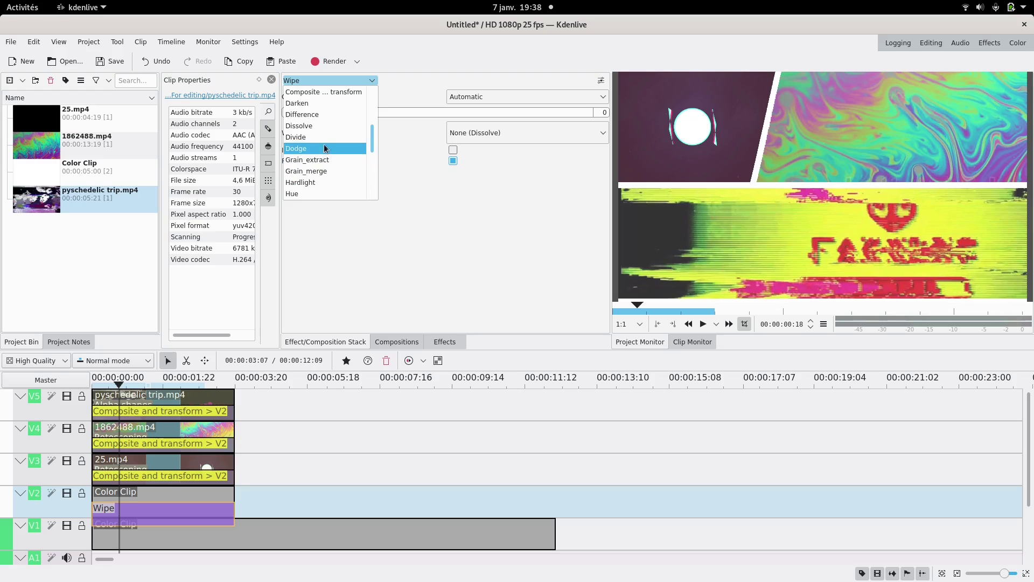
pyautogui.click(322, 93)
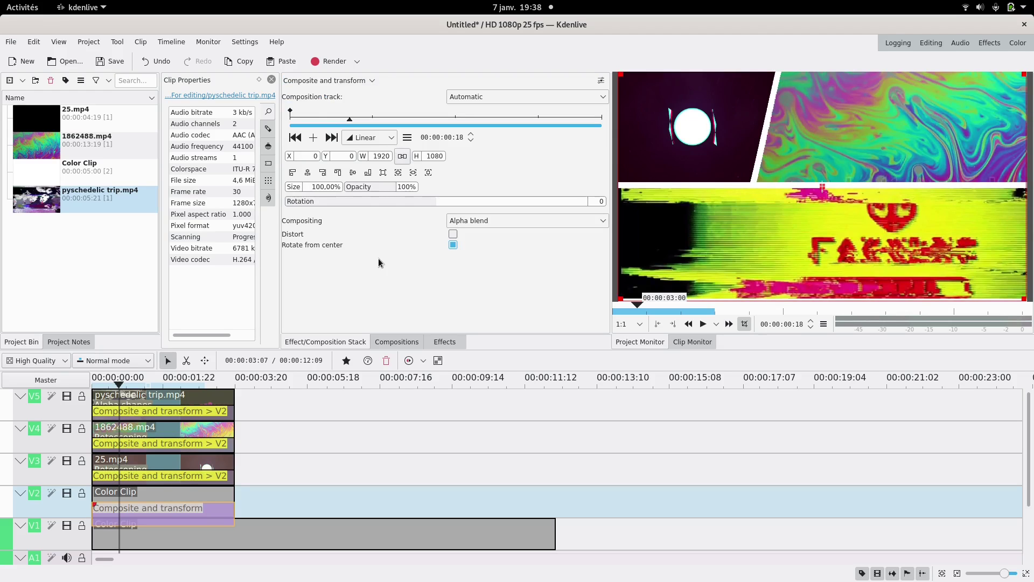
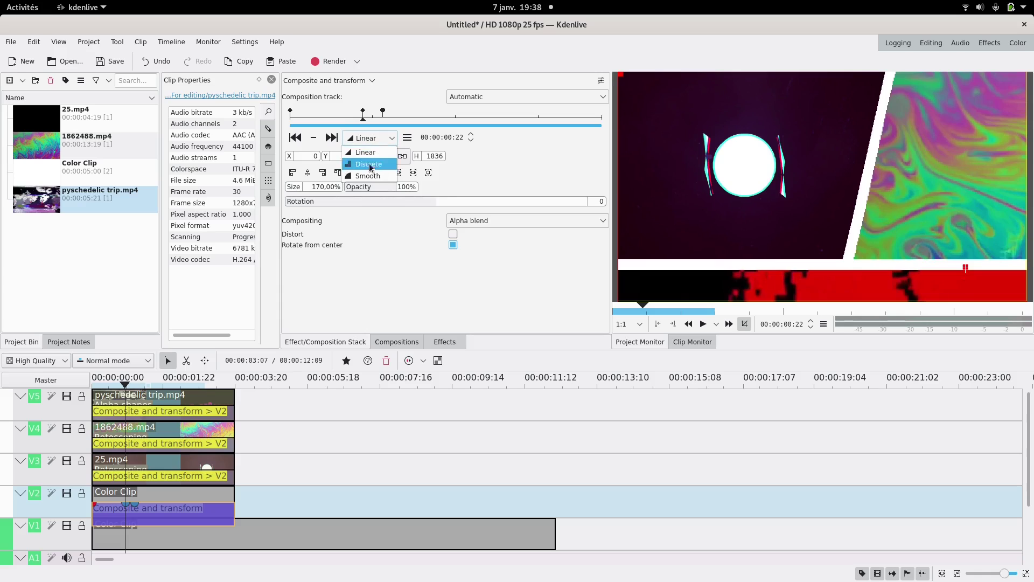
# Set the V2 composition's keyframes at 00:00:00:00 and 00:00:00:22 to Smooth interpolation.
pyautogui.click(371, 141)
pyautogui.click(295, 137)
pyautogui.click(369, 138)
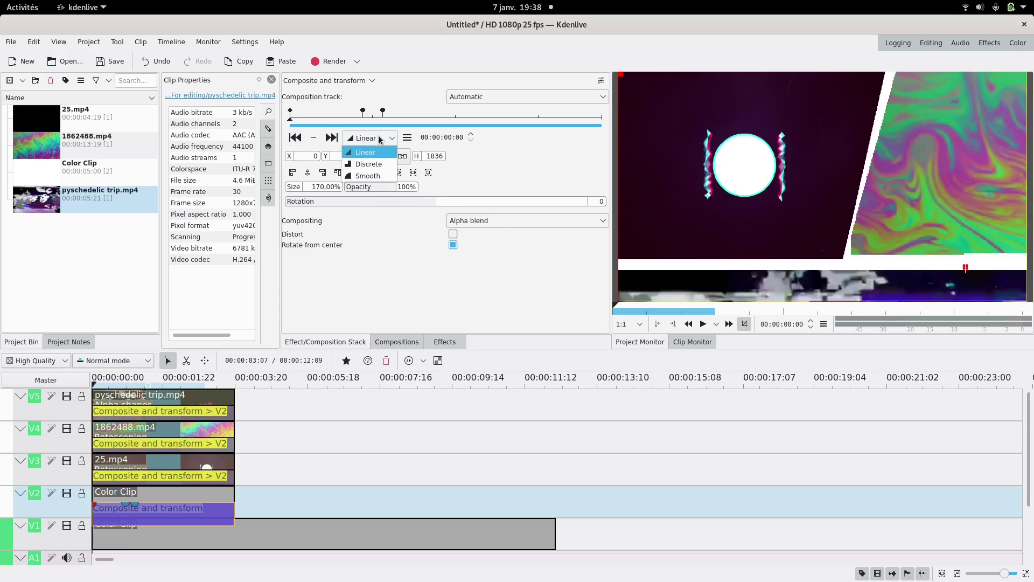
pyautogui.click(360, 171)
pyautogui.click(331, 138)
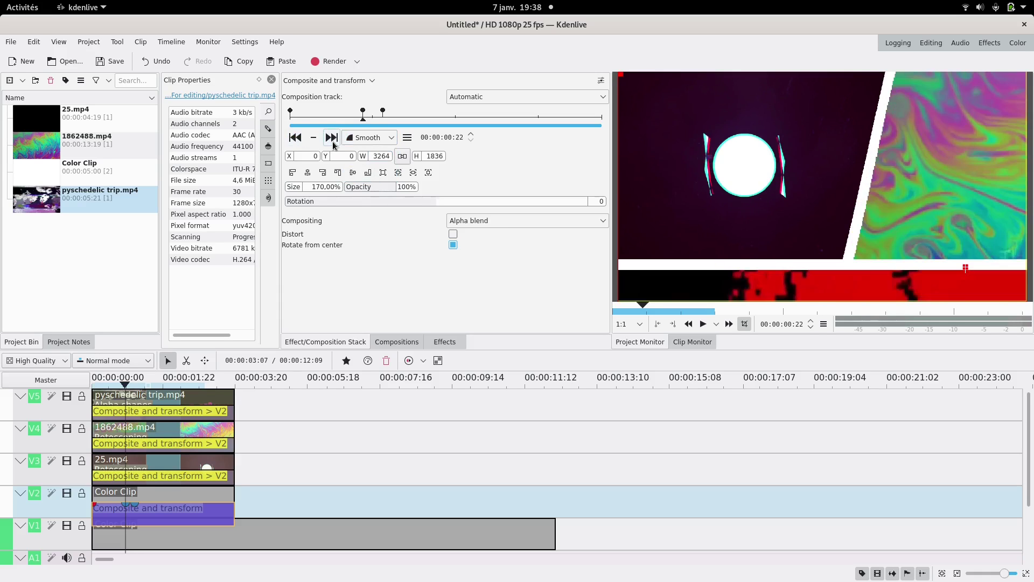
# At the 00:00:01:03 keyframe, set the V2 composition's size to 150% and align it at X -960, Y 0.
pyautogui.moveTo(289, 159); pyautogui.dragTo(186, 161)
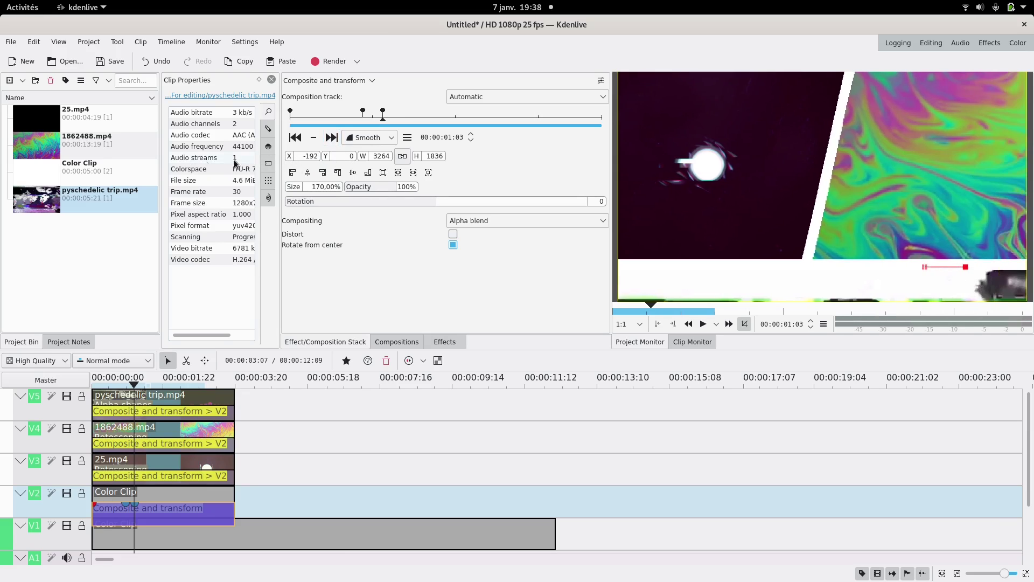
pyautogui.click(322, 173)
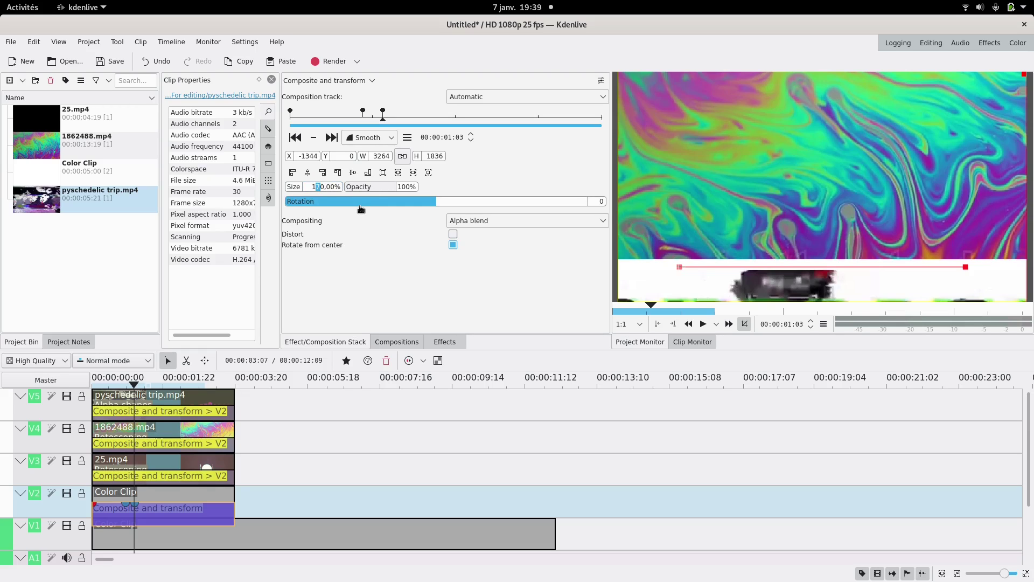
pyautogui.write('5')
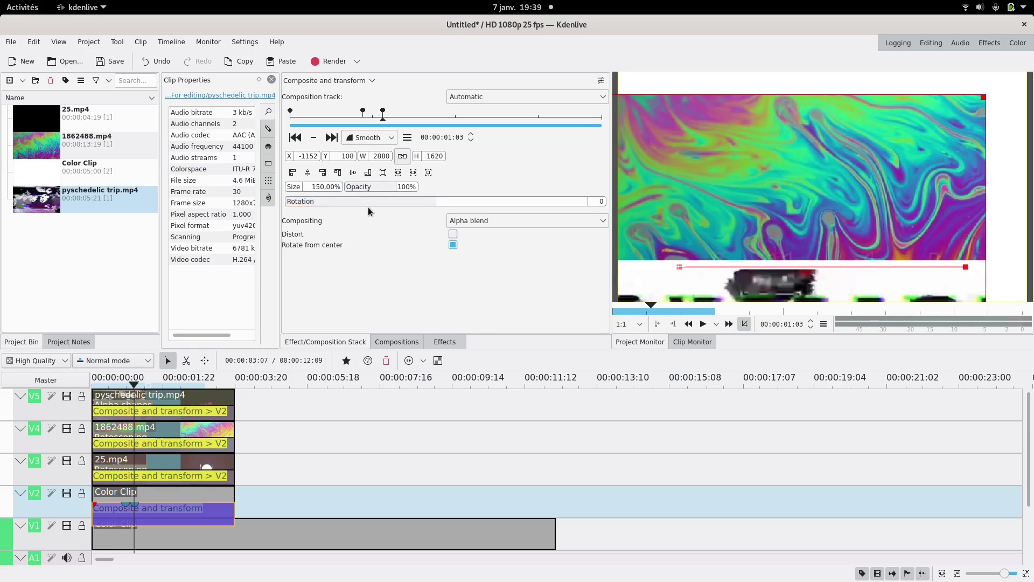
pyautogui.click(353, 173)
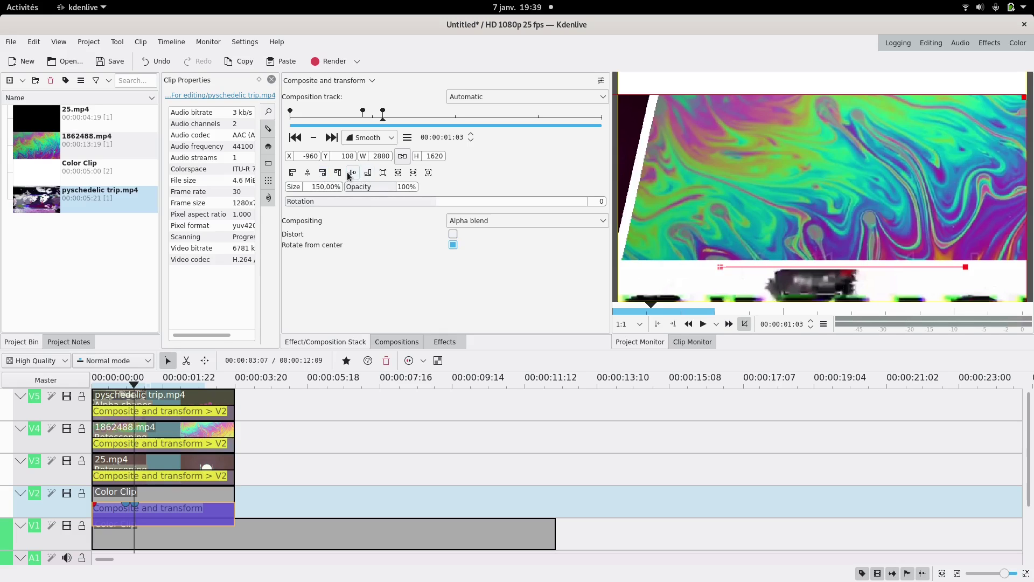
pyautogui.click(339, 173)
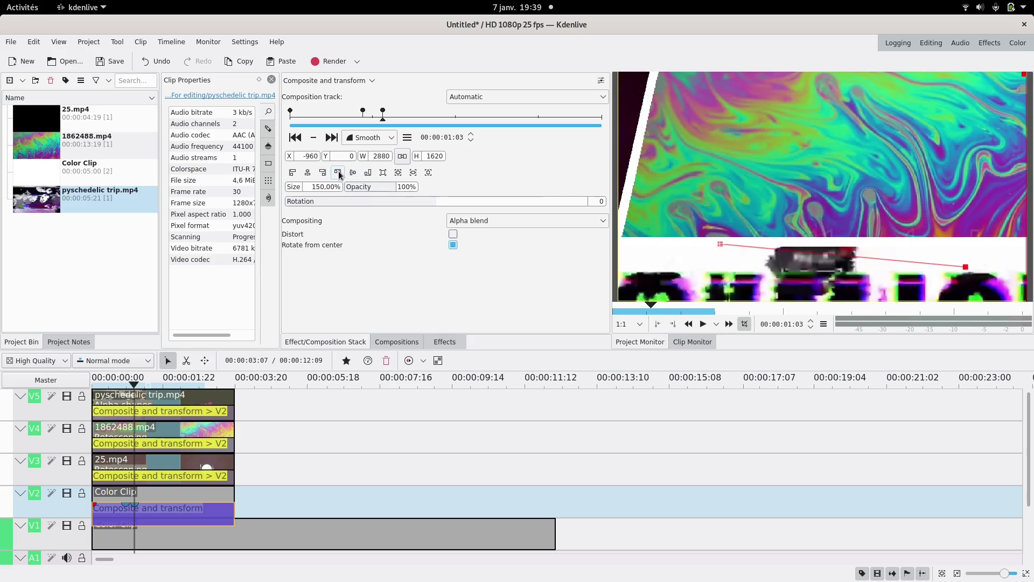
# Add a keyframe with Smooth interpolation to the V2 composition at 00:00:02:00.
pyautogui.click(456, 118)
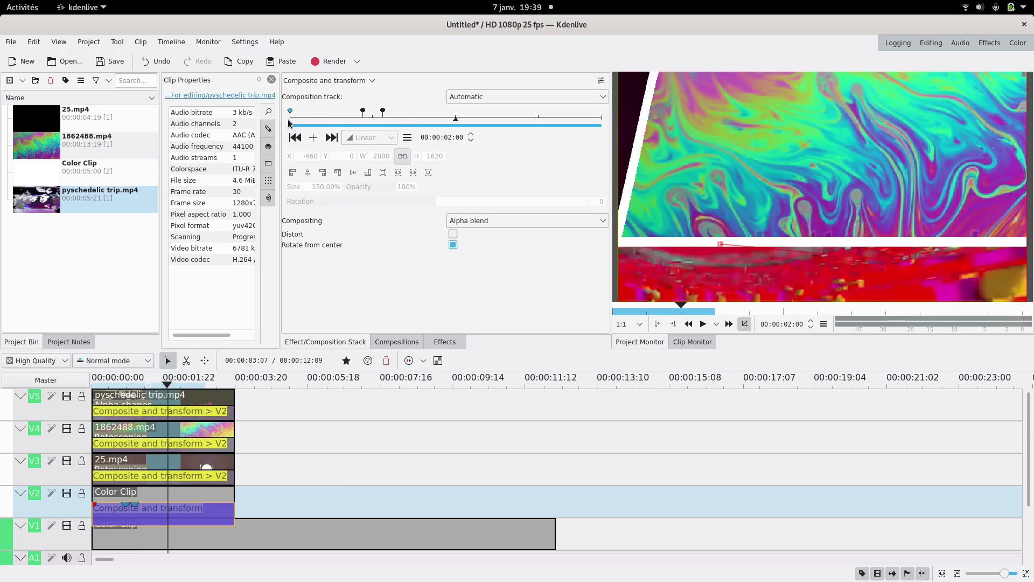
pyautogui.click(314, 138)
pyautogui.click(377, 139)
pyautogui.click(366, 175)
# Add a Smooth keyframe at 00:00:02:06 with the V2 composition at 100% size, X 0 and Y 0.
pyautogui.click(475, 117)
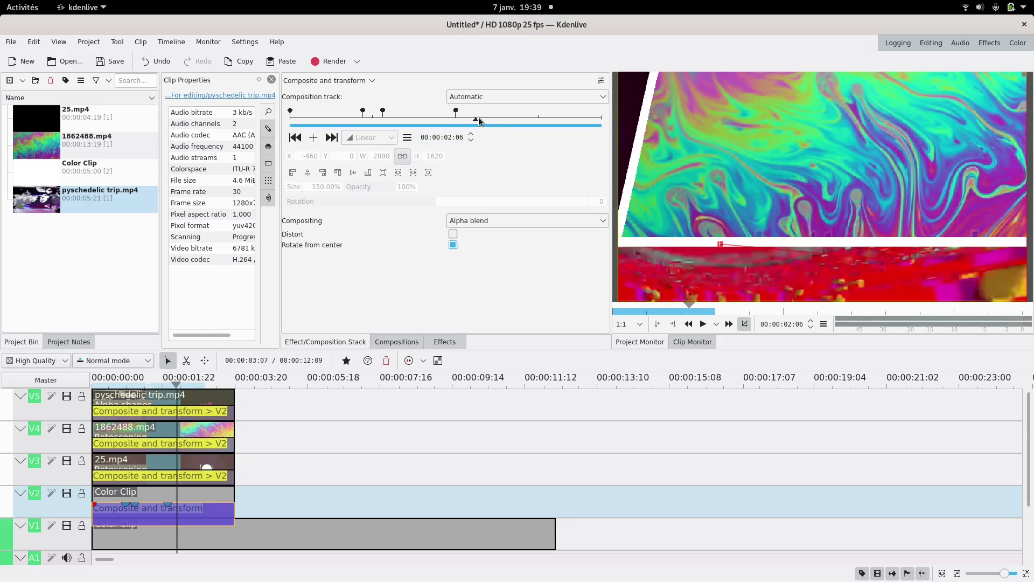
pyautogui.click(313, 139)
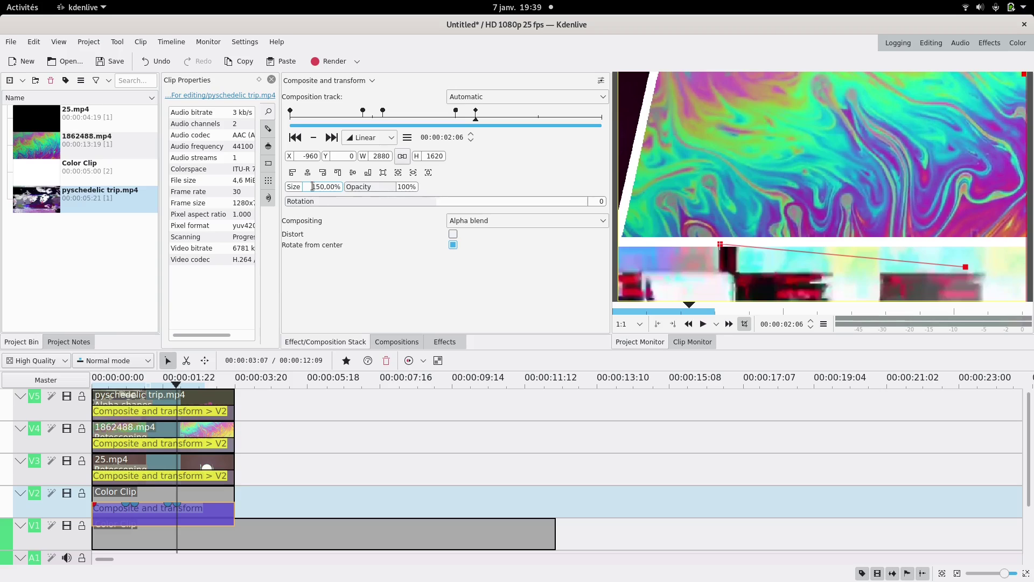
pyautogui.doubleClick(343, 188)
pyautogui.write('1')
pyautogui.press('Return')
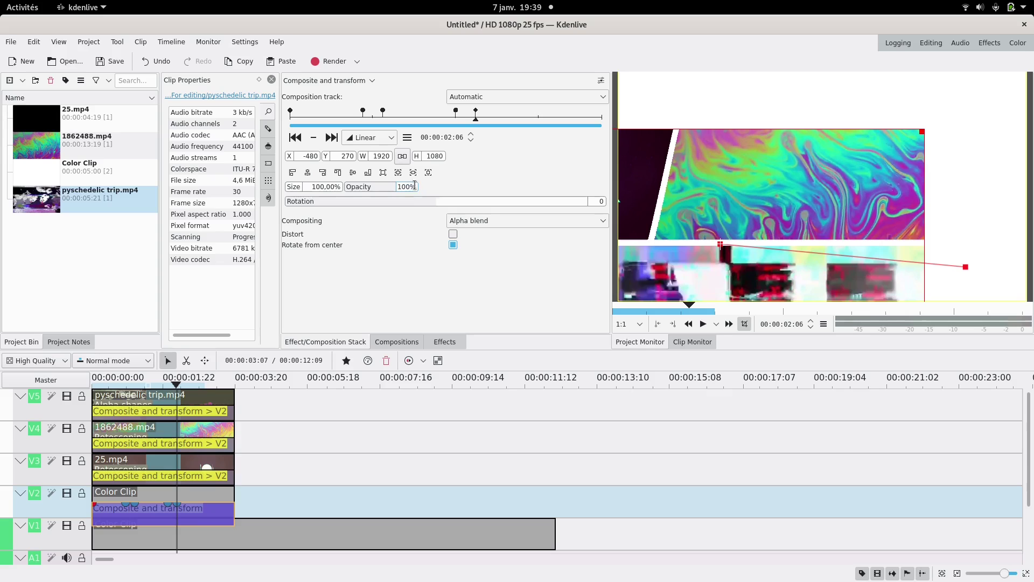
pyautogui.click(303, 173)
pyautogui.click(367, 173)
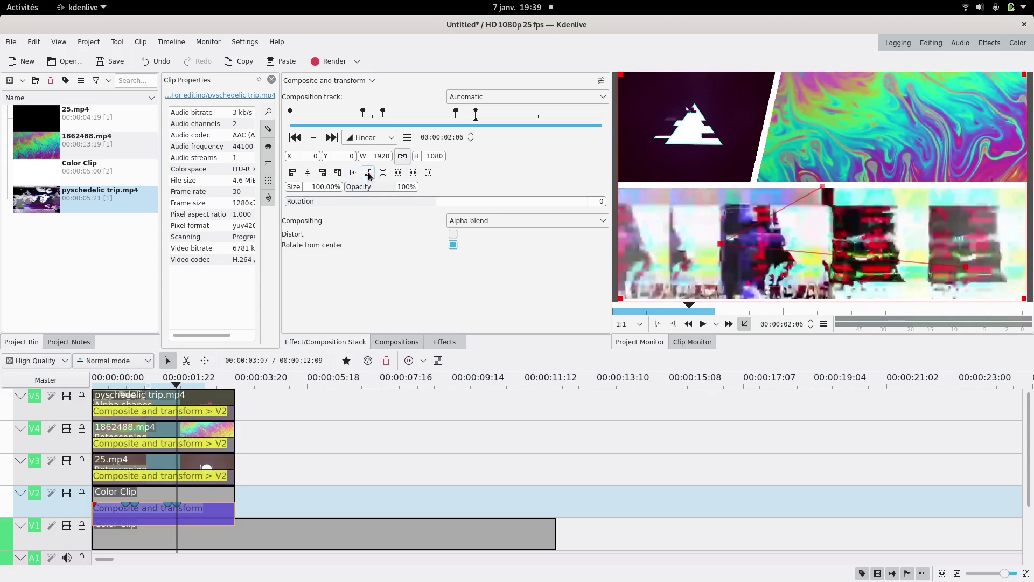
pyautogui.click(377, 138)
pyautogui.click(370, 171)
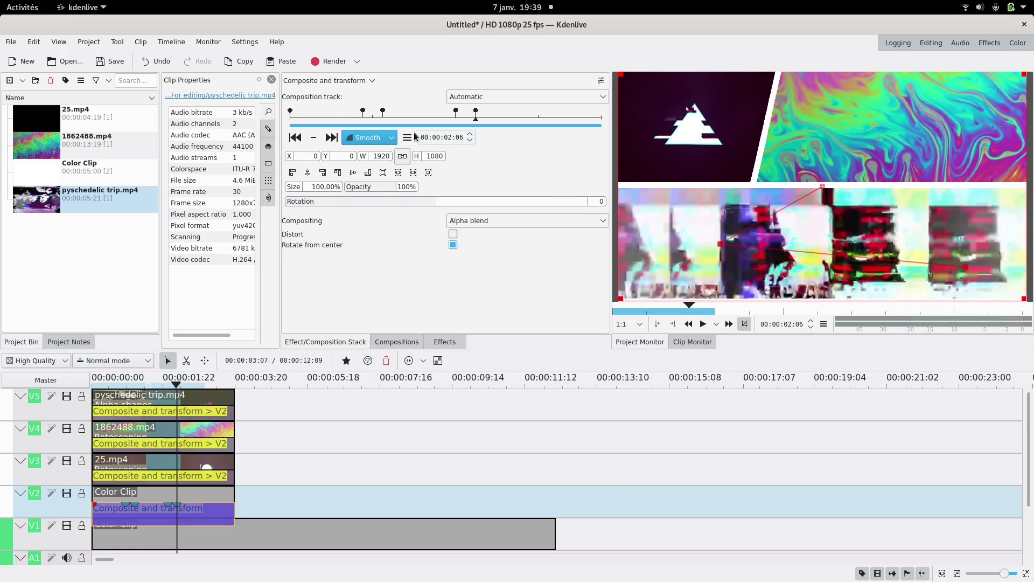
# Add a closing keyframe to the V2 composition at 00:00:03:19 and play the animation back from near the start.
pyautogui.click(331, 137)
pyautogui.click(311, 139)
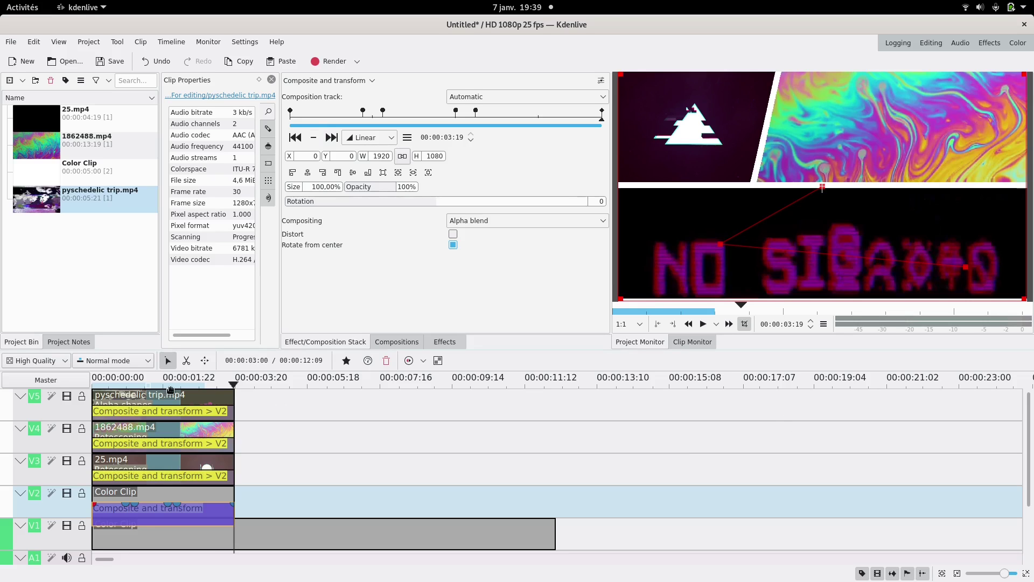
pyautogui.click(107, 383)
pyautogui.click(703, 324)
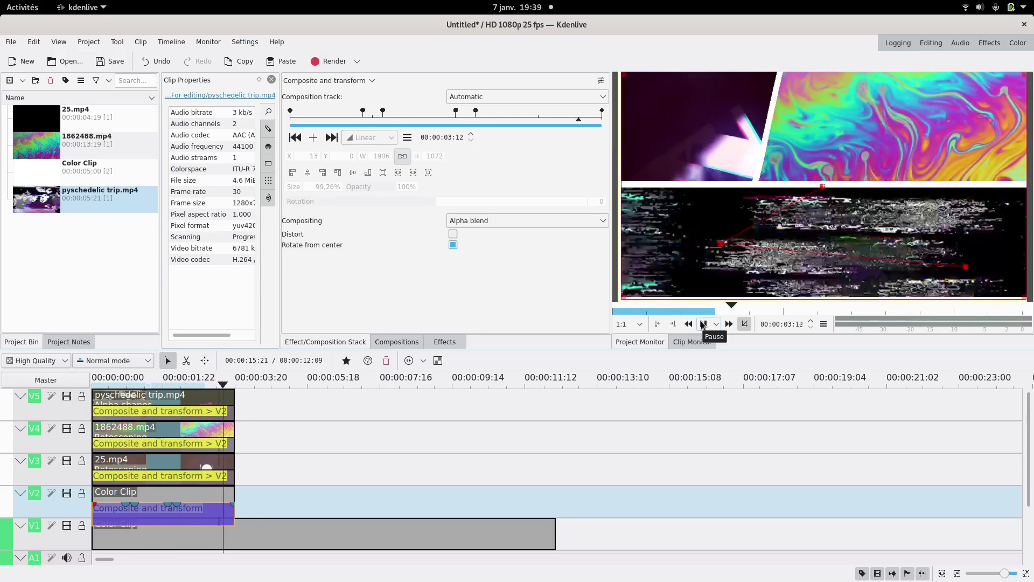
pyautogui.click(703, 323)
# Select the 1862488.mp4 clip on V4 and go to the first keyframe of its Rotoscoping effect.
pyautogui.moveTo(167, 385); pyautogui.dragTo(183, 389)
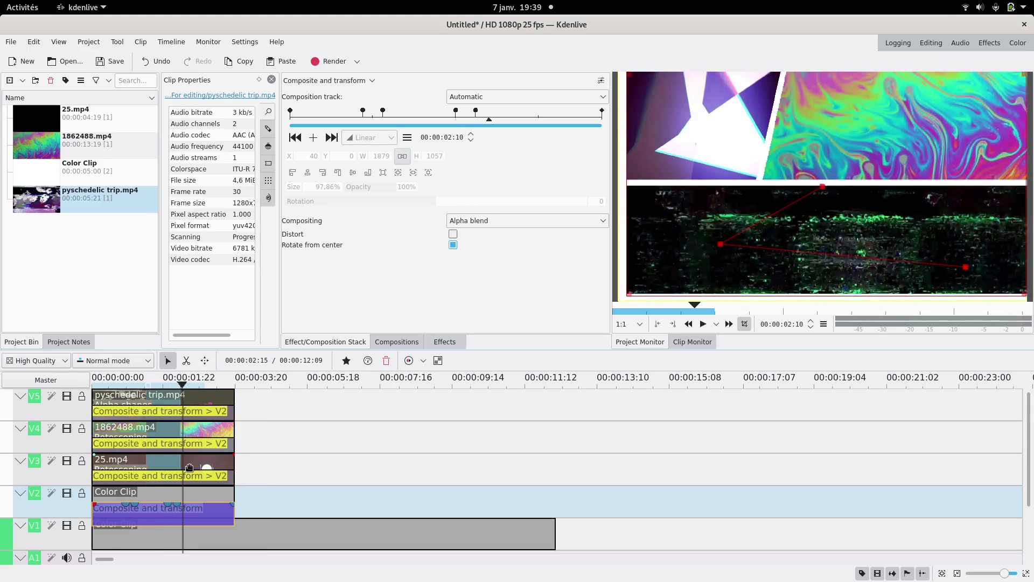
pyautogui.click(178, 429)
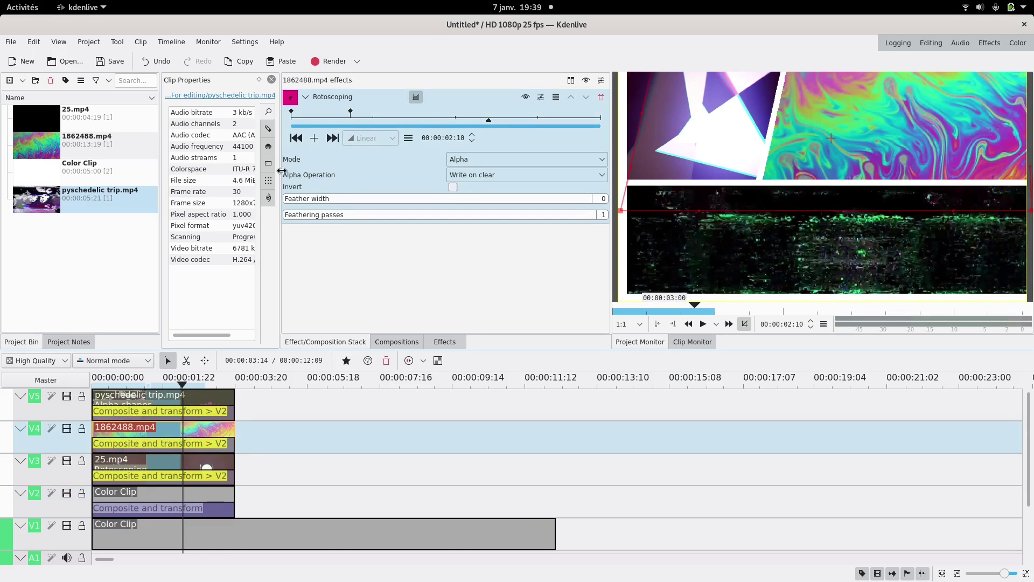
pyautogui.click(299, 142)
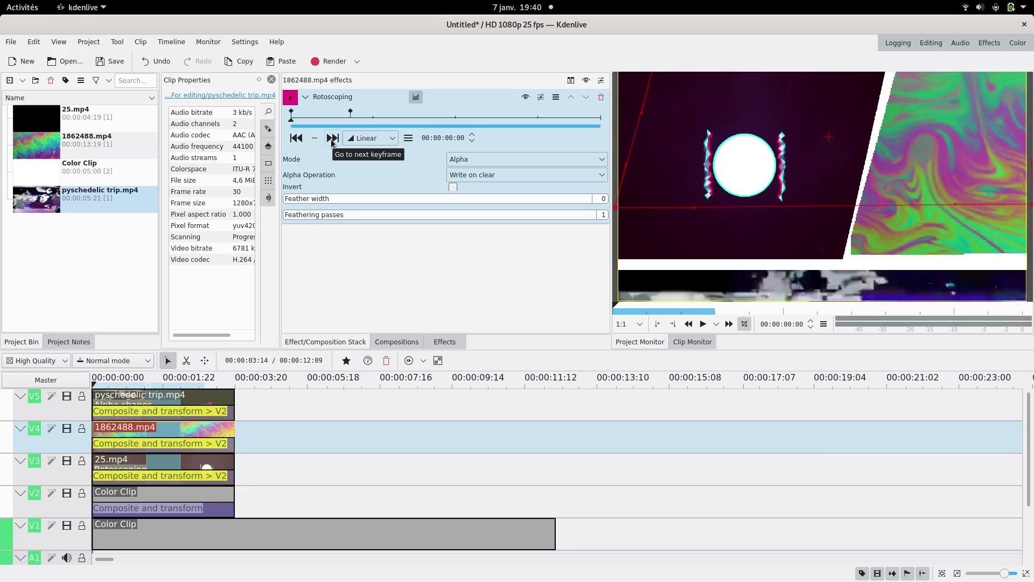
# Try moving the second Rotoscoping keyframe of 1862488.mp4 towards the clip start, placing it at 00:00:00:10.
pyautogui.moveTo(351, 111); pyautogui.dragTo(292, 116)
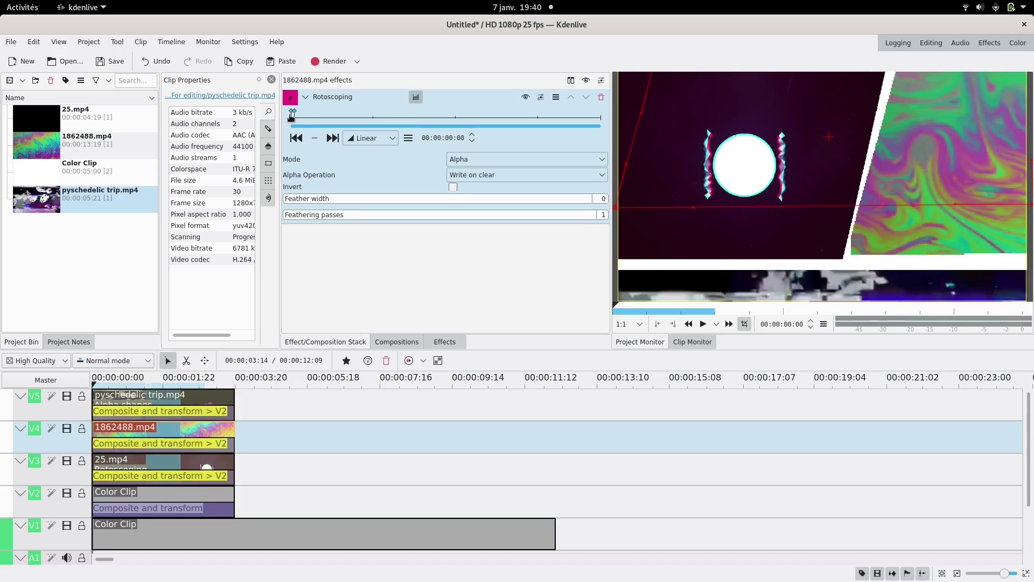
pyautogui.click(296, 115)
pyautogui.moveTo(296, 114); pyautogui.dragTo(325, 116)
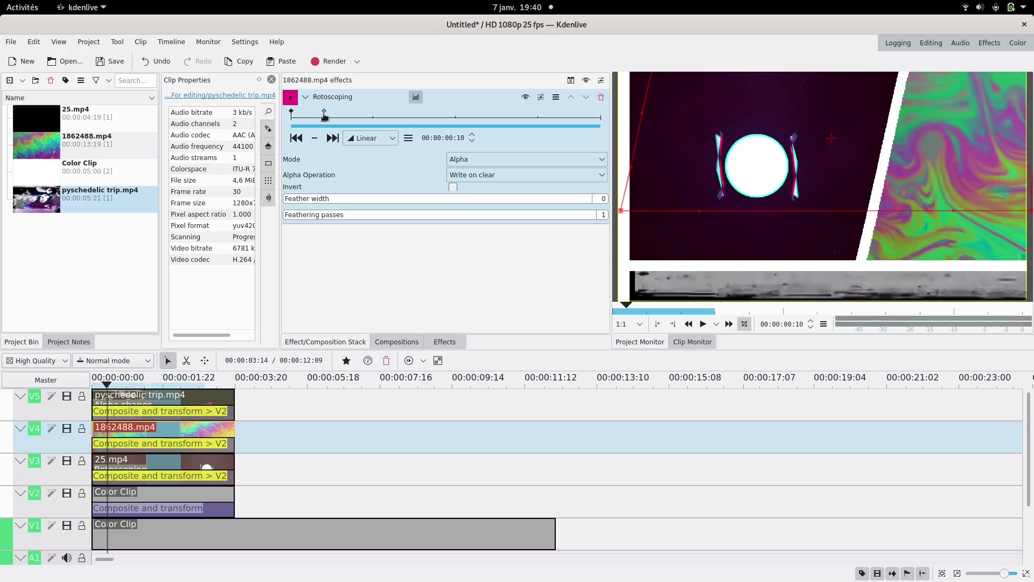
# Delete the second Rotoscoping keyframe of 1862488.mp4, leaving only the one at 00:00:00:00.
pyautogui.click(286, 125)
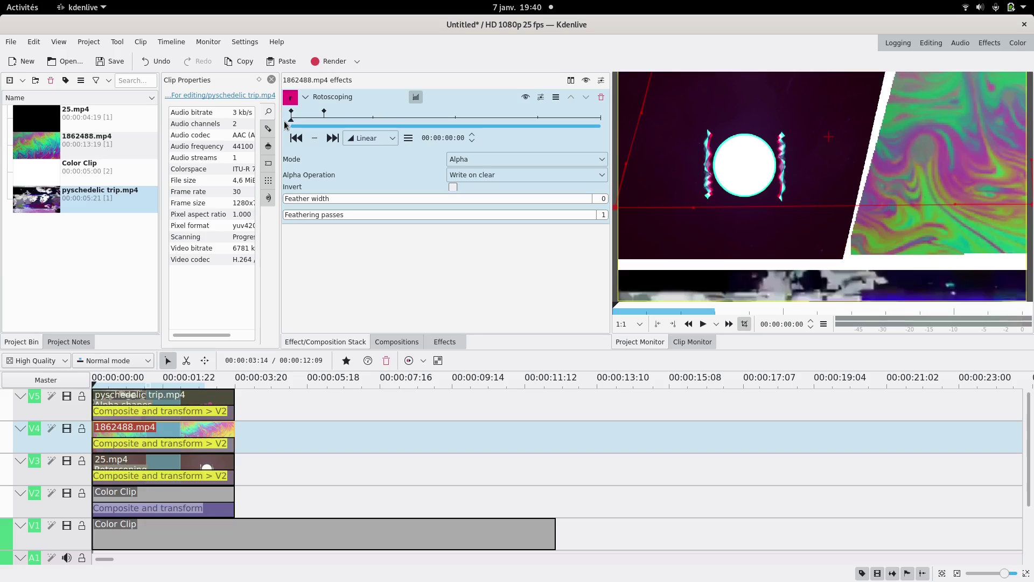
pyautogui.click(333, 138)
pyautogui.click(314, 138)
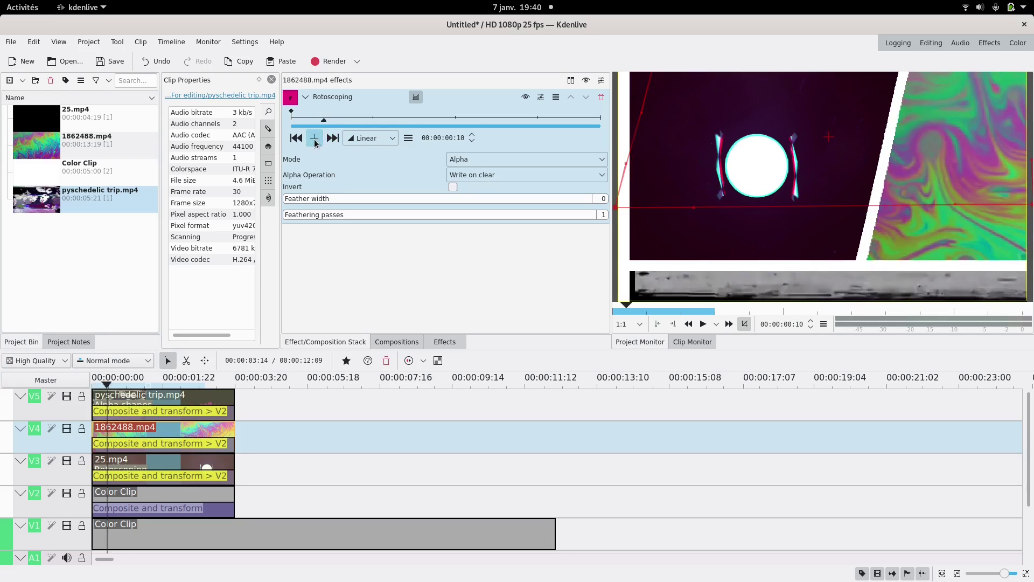
# At the 00:00:00:00 keyframe, reposition the lower corners of the 1862488.mp4 rotoscoping mask so its bottom edge runs nearly horizontal.
pyautogui.click(297, 138)
pyautogui.moveTo(617, 211)
pyautogui.mouseDown()
pyautogui.moveTo(622, 195)
pyautogui.moveTo(619, 214)
pyautogui.mouseUp()
pyautogui.moveTo(1032, 204); pyautogui.dragTo(1032, 211)
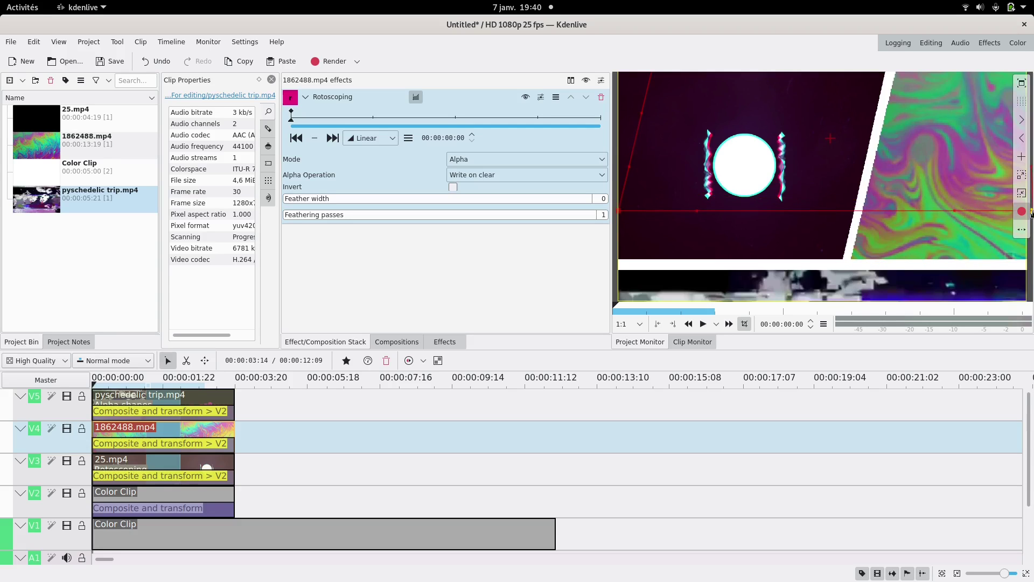
pyautogui.moveTo(618, 212); pyautogui.dragTo(621, 215)
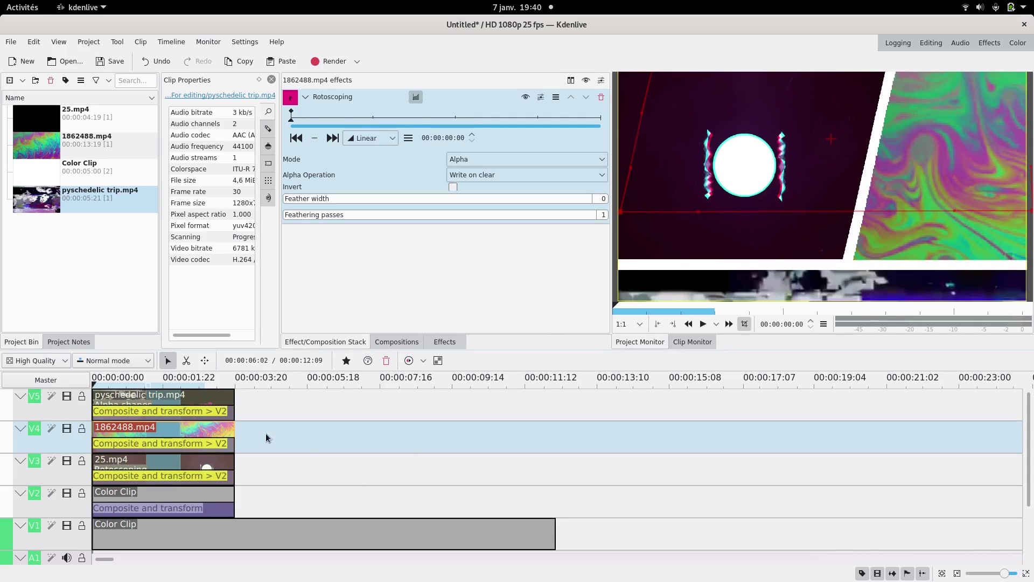
# Play the collage from the start to check the corrected rotoscoping mask on 1862488.mp4.
pyautogui.click(124, 382)
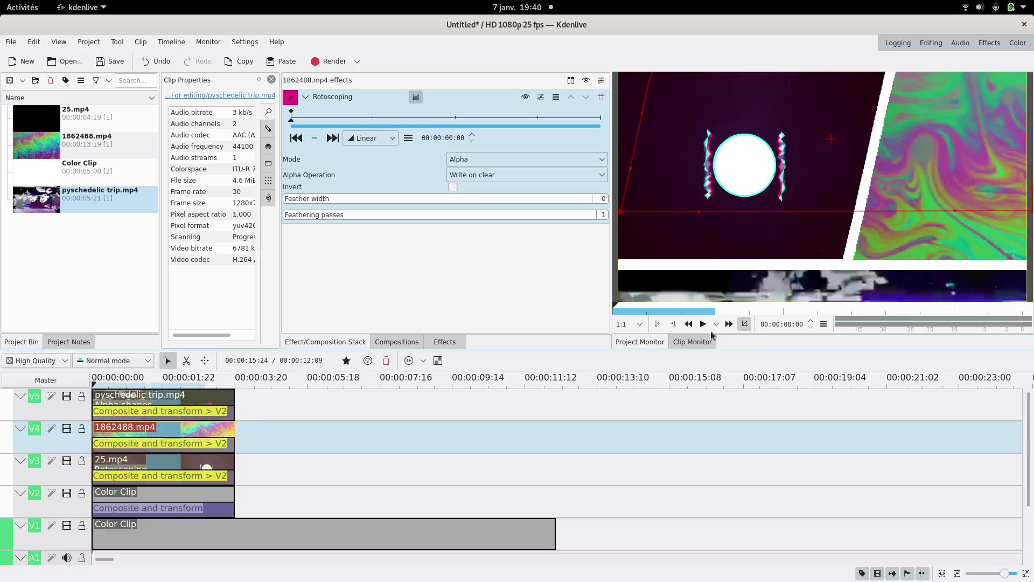
pyautogui.click(702, 323)
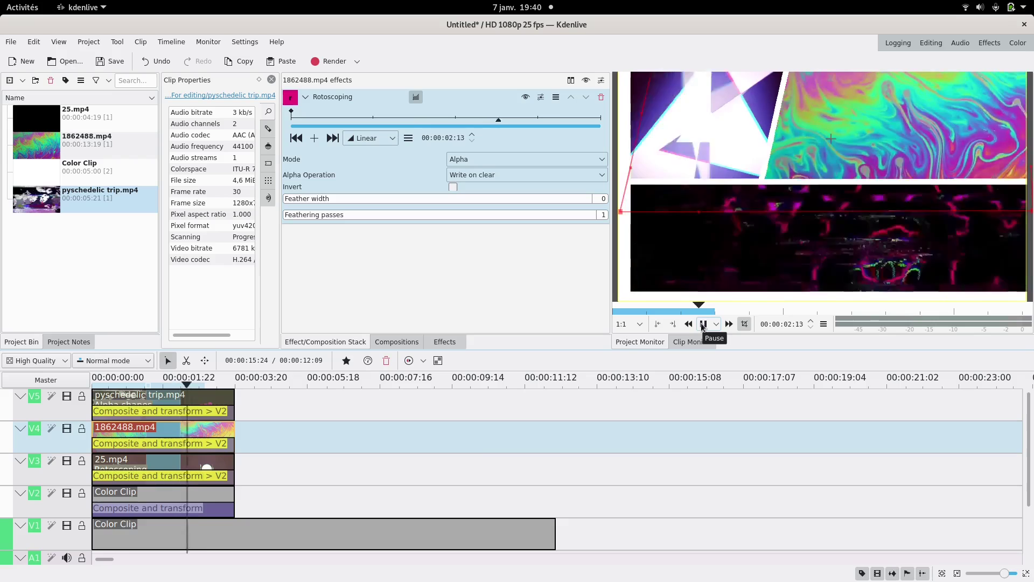
pyautogui.click(703, 324)
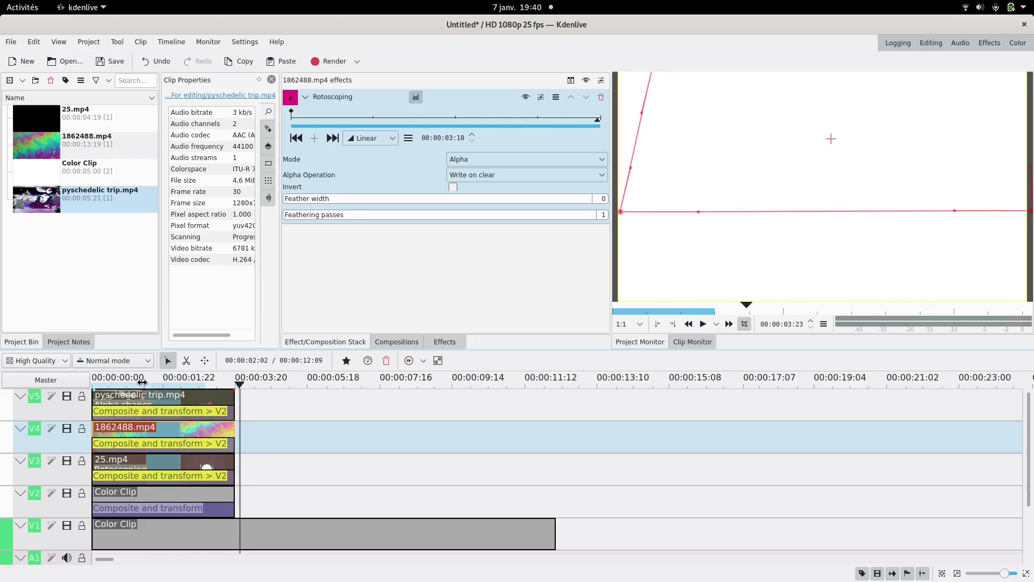
# Go through the V2 composition's keyframes to review their position and size values, and play the whole zoom and pan animation back.
pyautogui.click(114, 390)
pyautogui.click(115, 387)
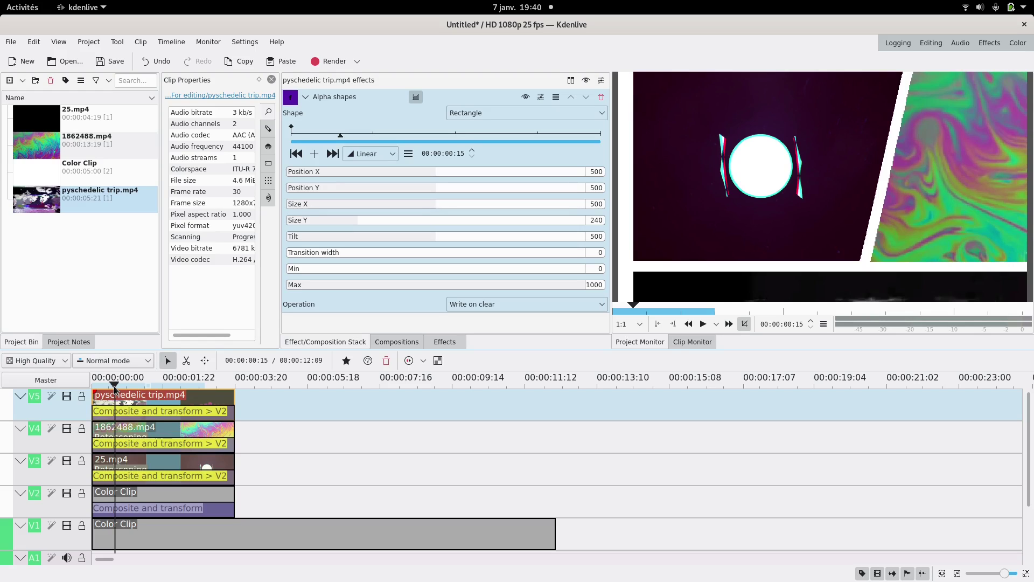
pyautogui.click(168, 512)
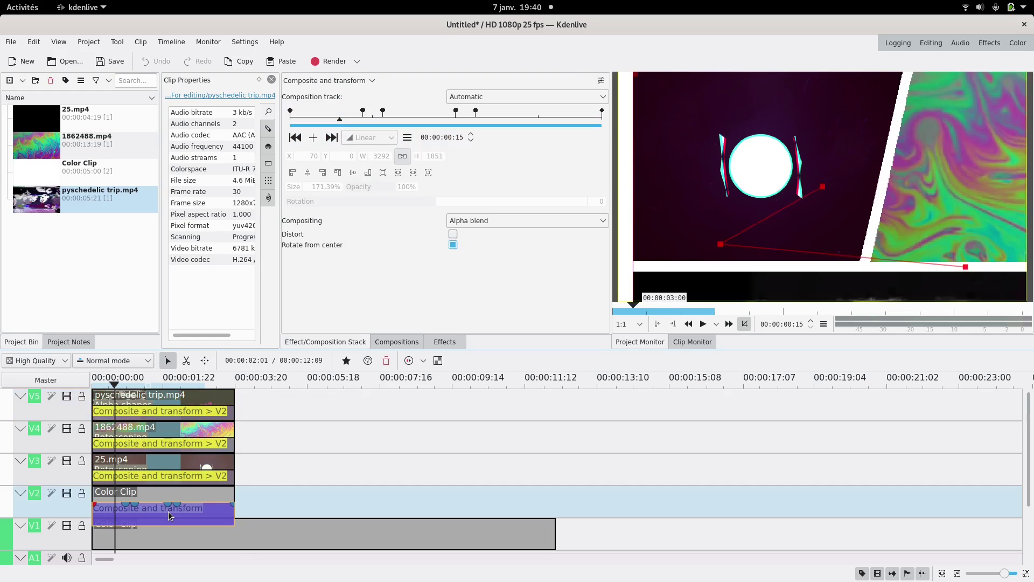
pyautogui.click(295, 137)
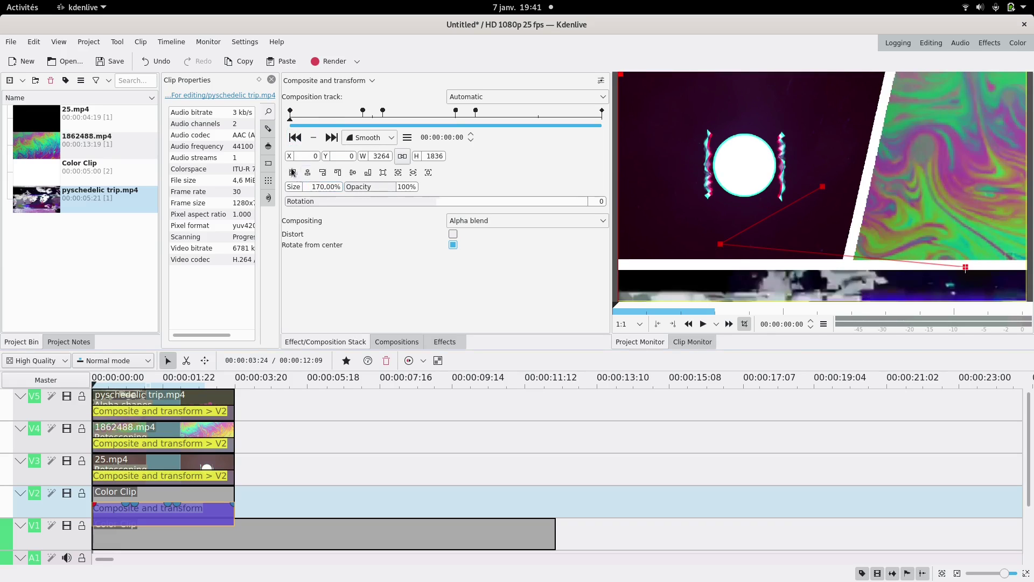
pyautogui.moveTo(297, 159); pyautogui.dragTo(215, 169)
pyautogui.click(362, 120)
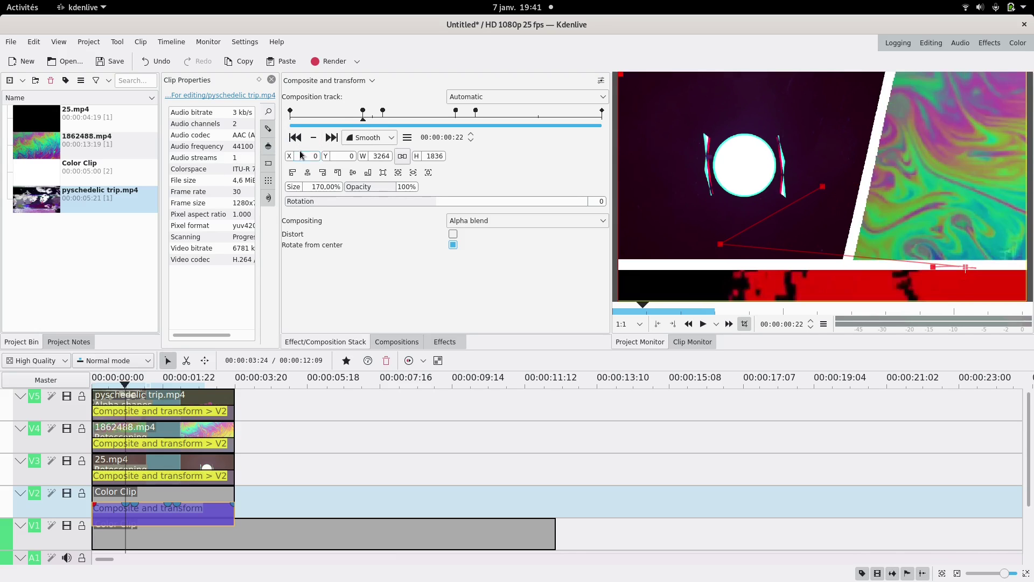
pyautogui.click(385, 123)
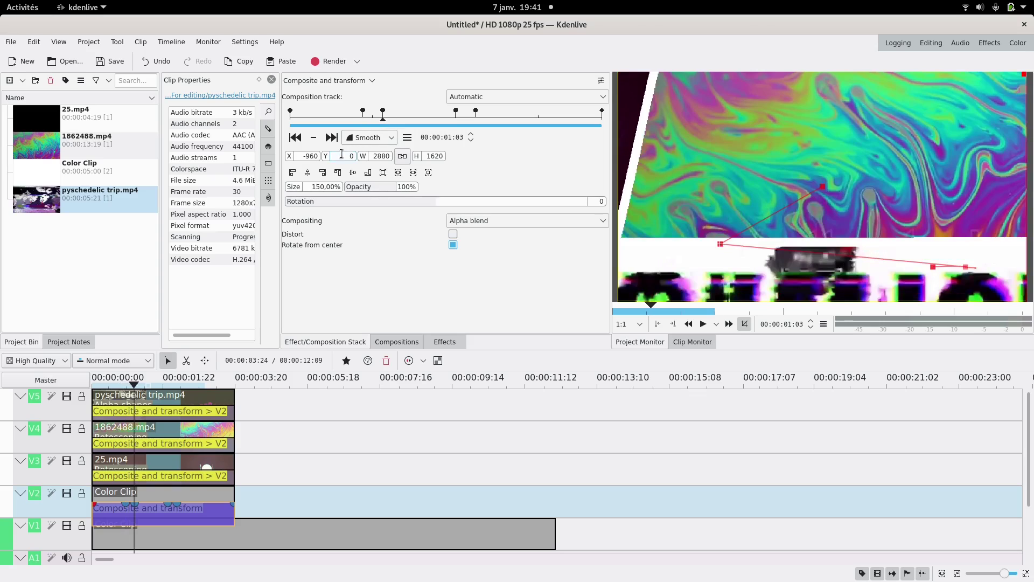
pyautogui.moveTo(289, 159); pyautogui.dragTo(322, 159)
pyautogui.click(331, 138)
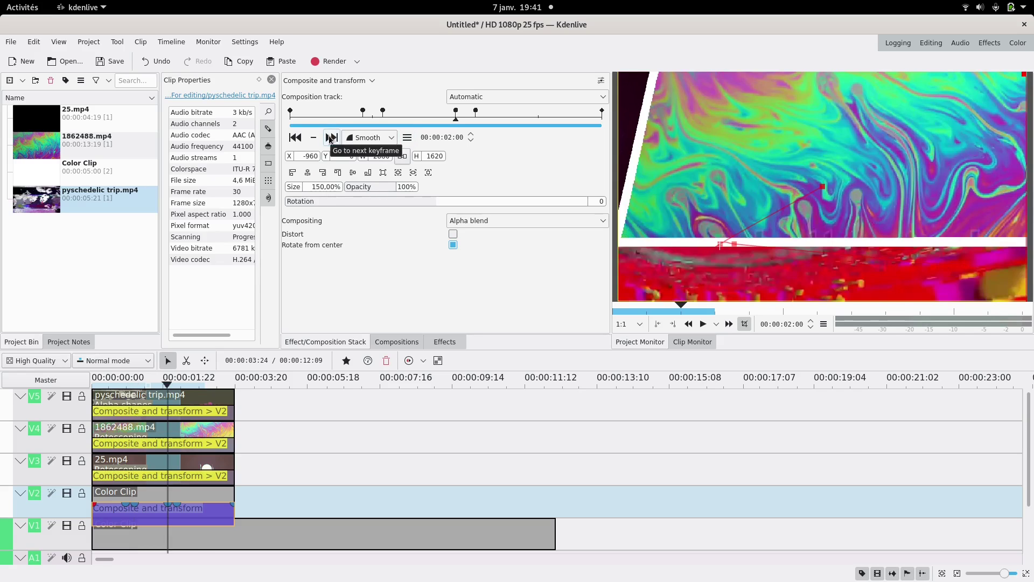
pyautogui.click(331, 137)
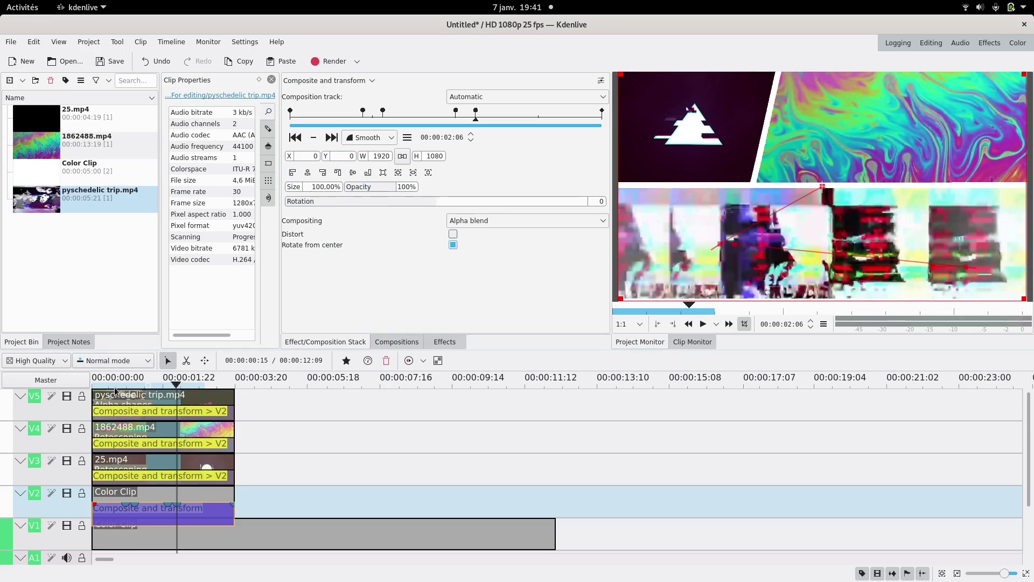
pyautogui.moveTo(117, 386); pyautogui.dragTo(66, 390)
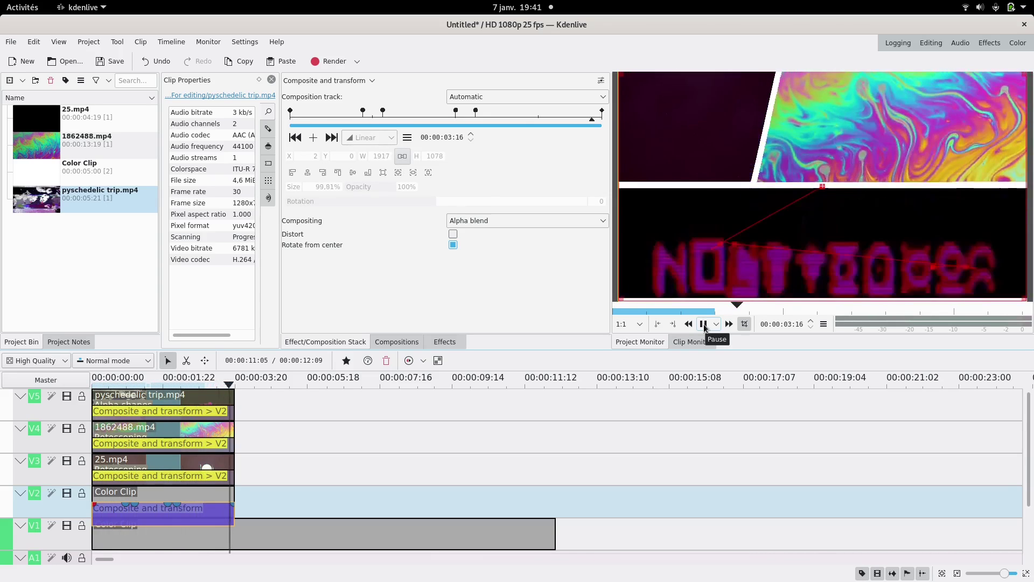
pyautogui.click(704, 324)
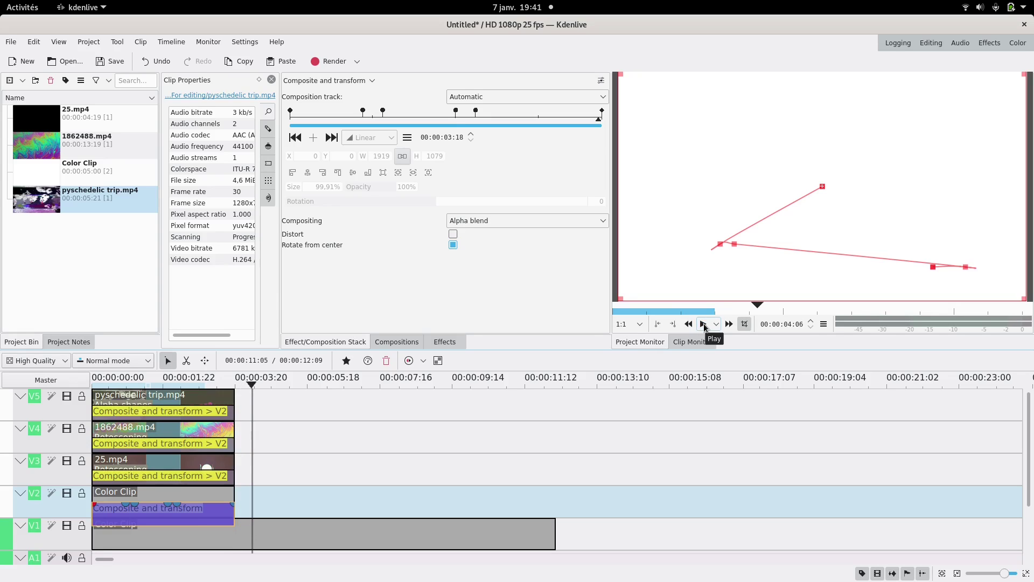